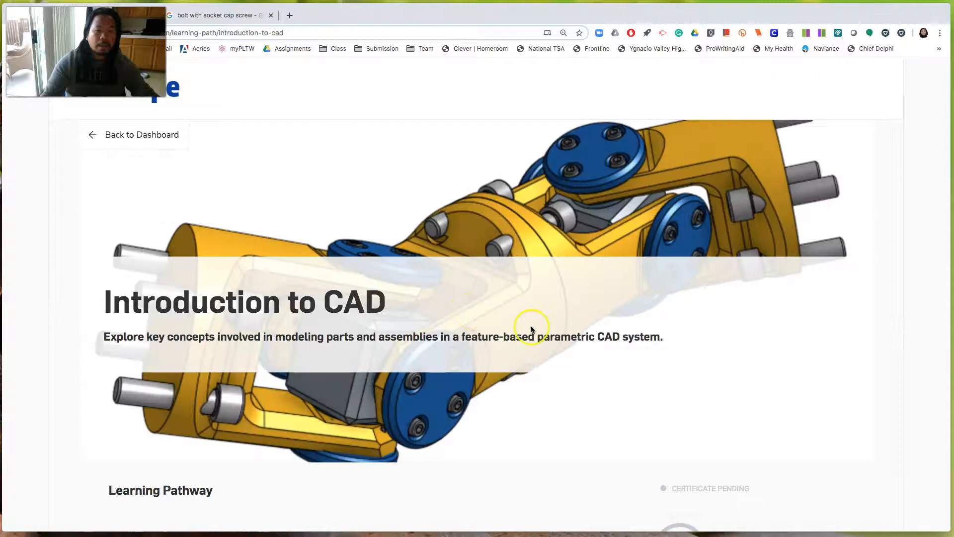
Open the Introduction to 2D Drawings course from the Introduction to CAD learning pathway.
scroll(724, 343, down, 6)
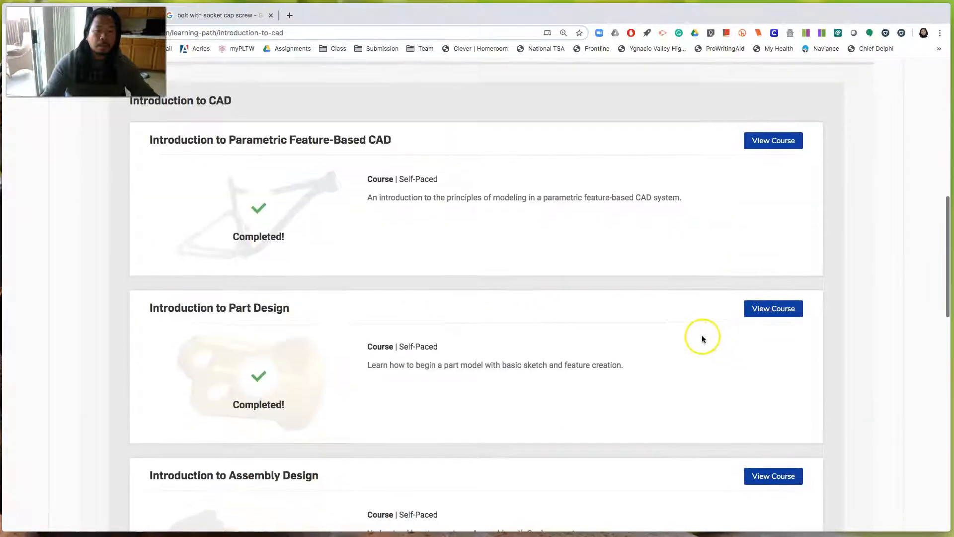
scroll(245, 290, down, 4)
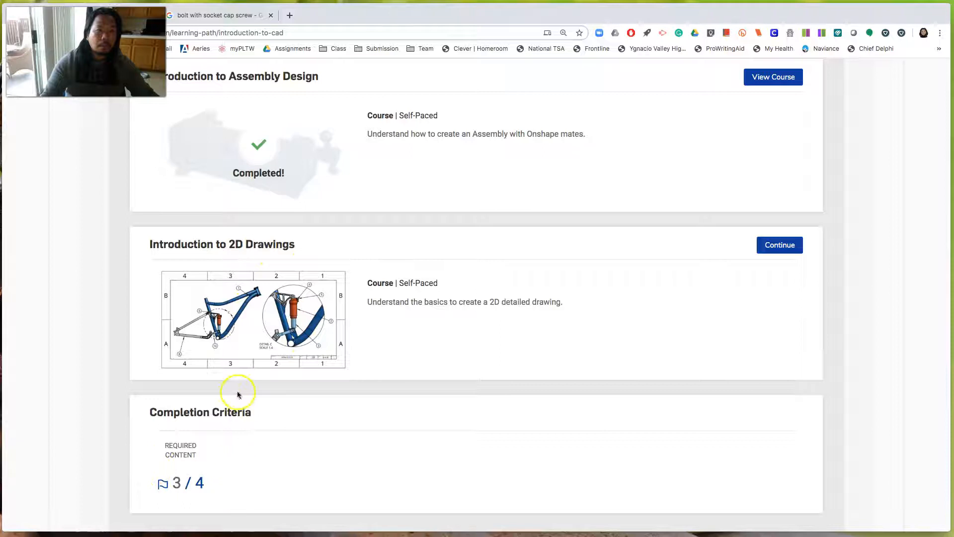
click(782, 247)
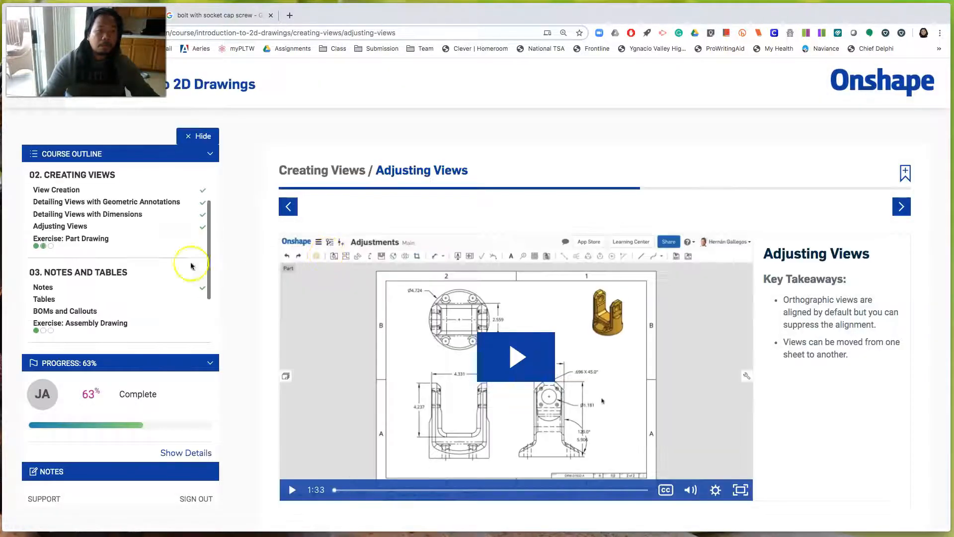
Look through the Drawings Interface section of the course, including the Drawings Interface lesson and its self-check.
scroll(159, 263, up, 2)
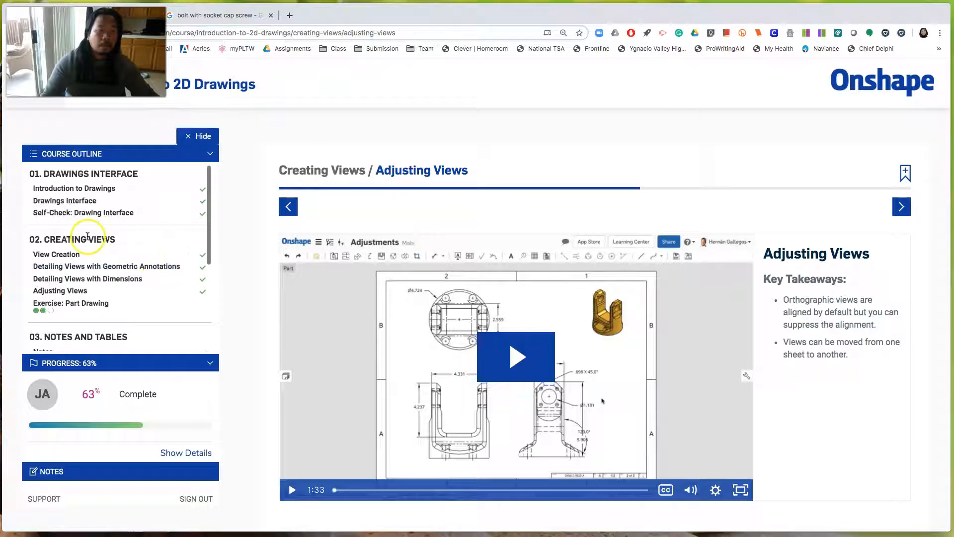
click(91, 192)
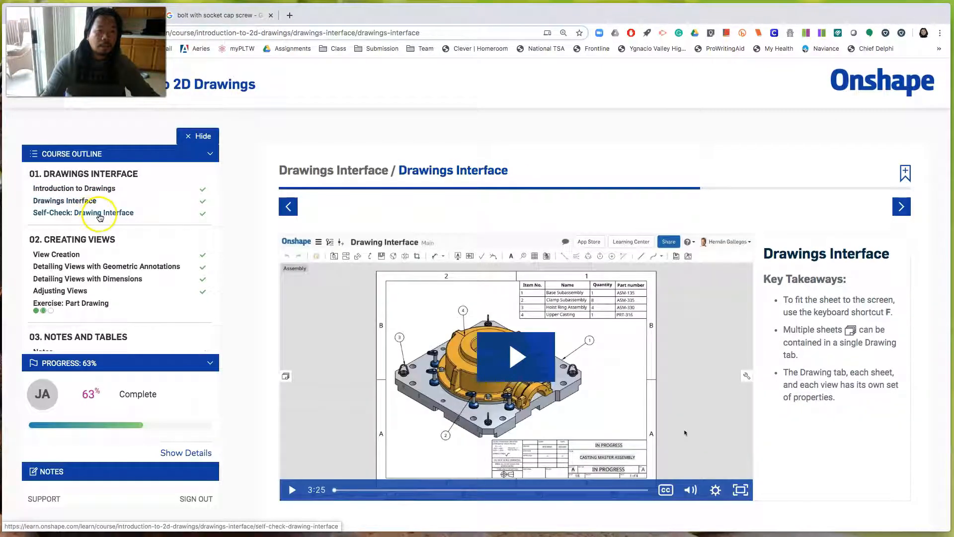
click(99, 213)
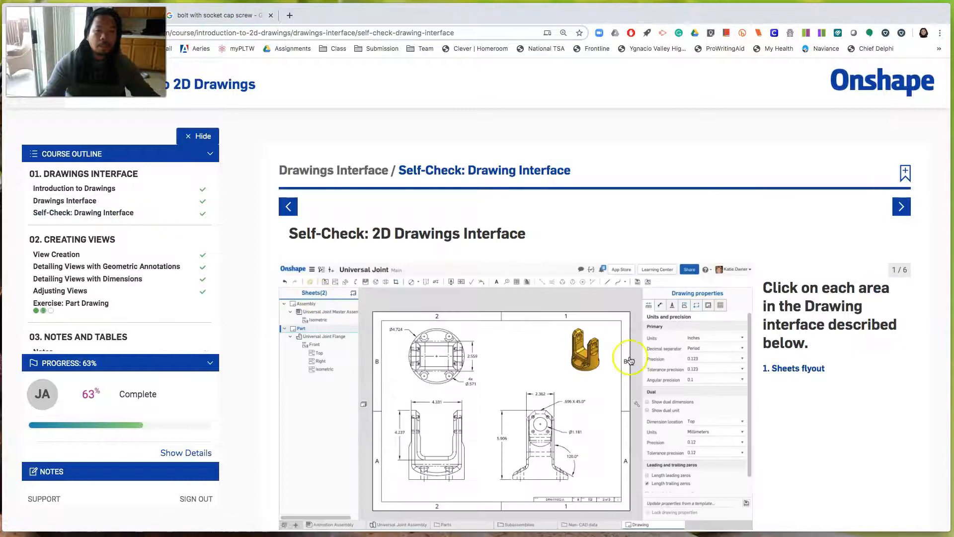
scroll(581, 343, down, 1)
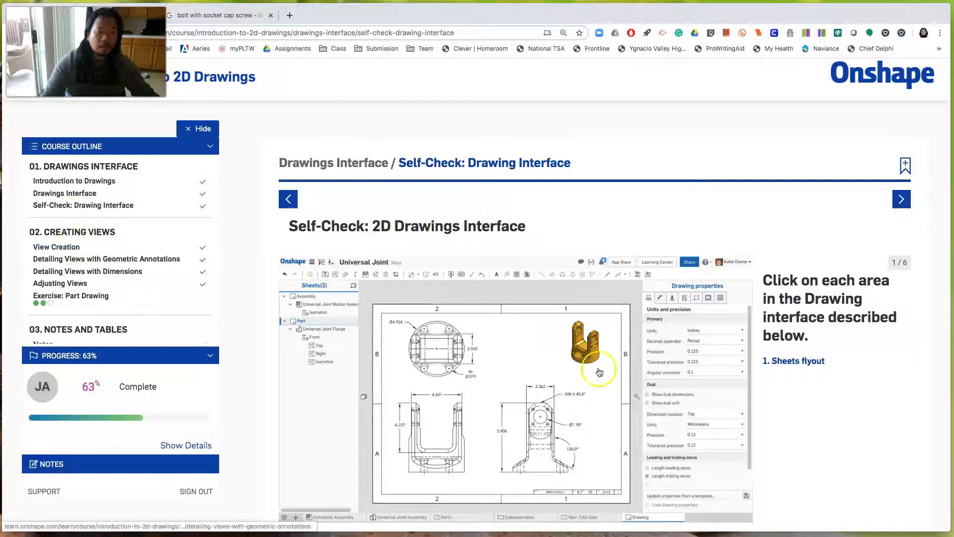
Look through the Creating Views lessons on view creation, geometric annotations, dimensions and adjusting views.
click(59, 246)
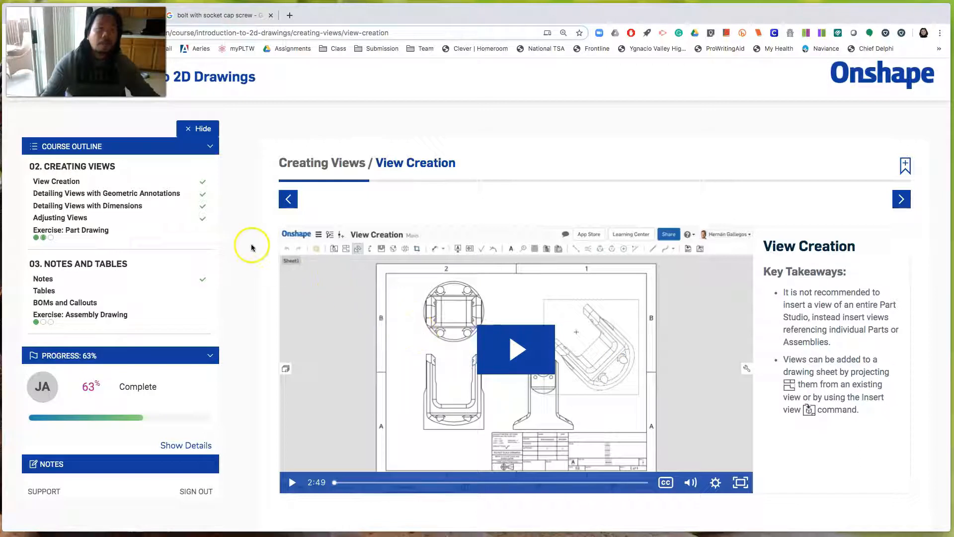
click(79, 197)
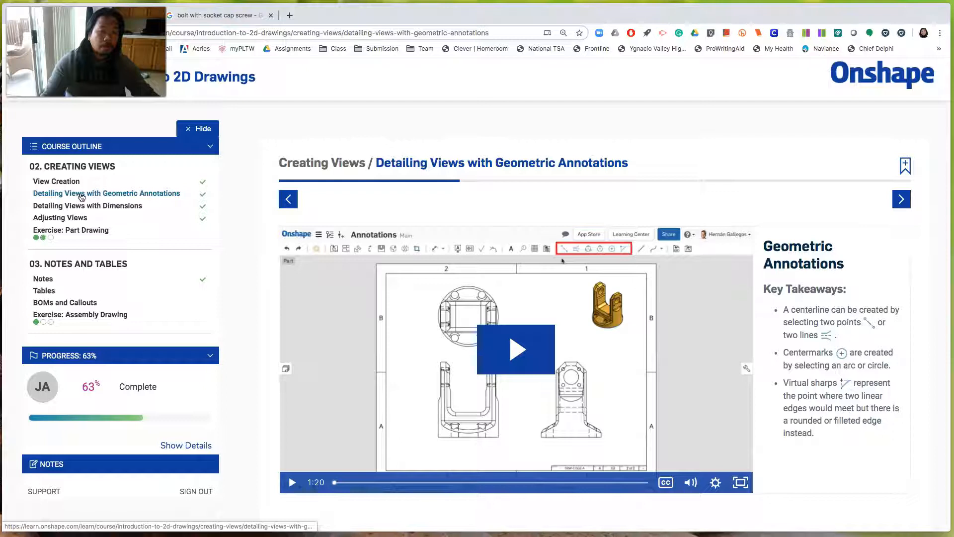
click(90, 207)
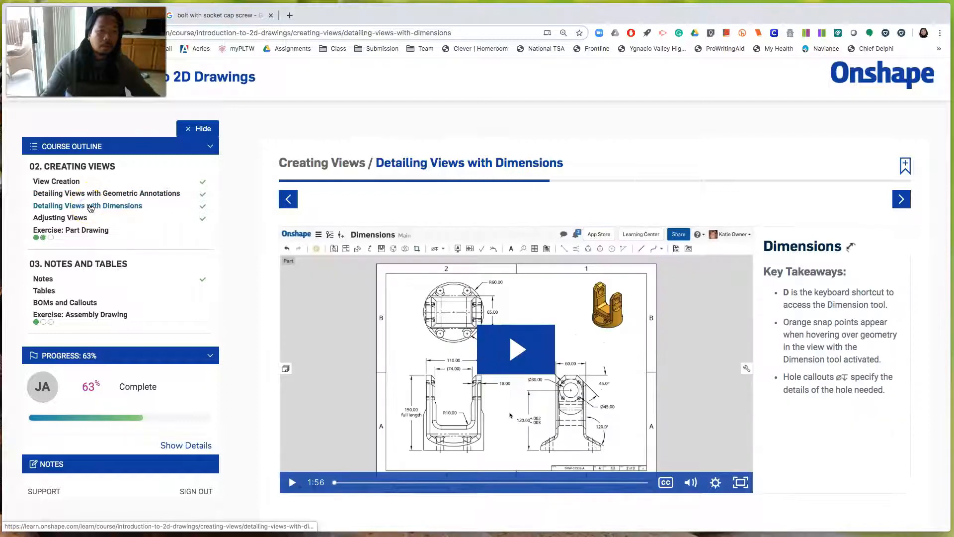
click(83, 220)
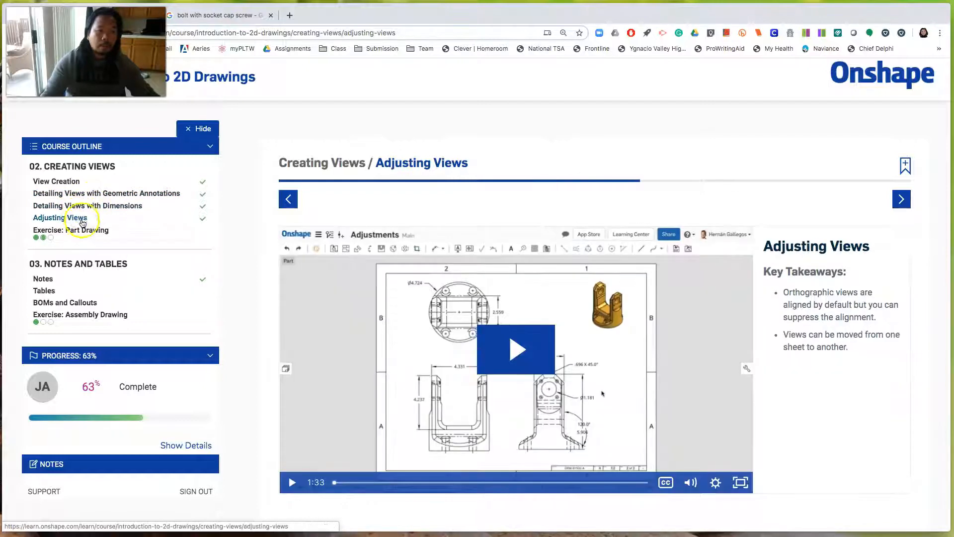
Open the Part Drawing exercise, go to its Step 1 instructions and open the linked Exercise: Universal Joint Drawing document.
click(83, 232)
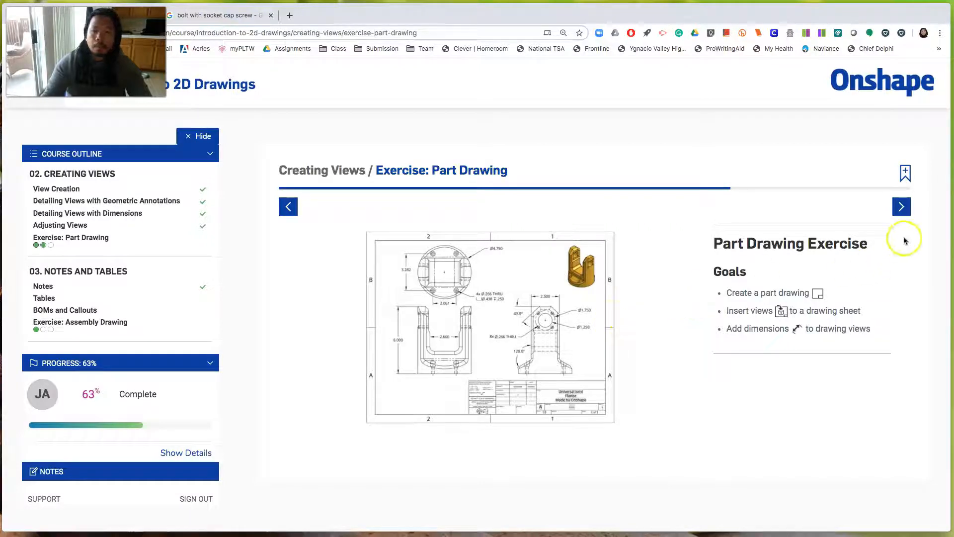
click(902, 208)
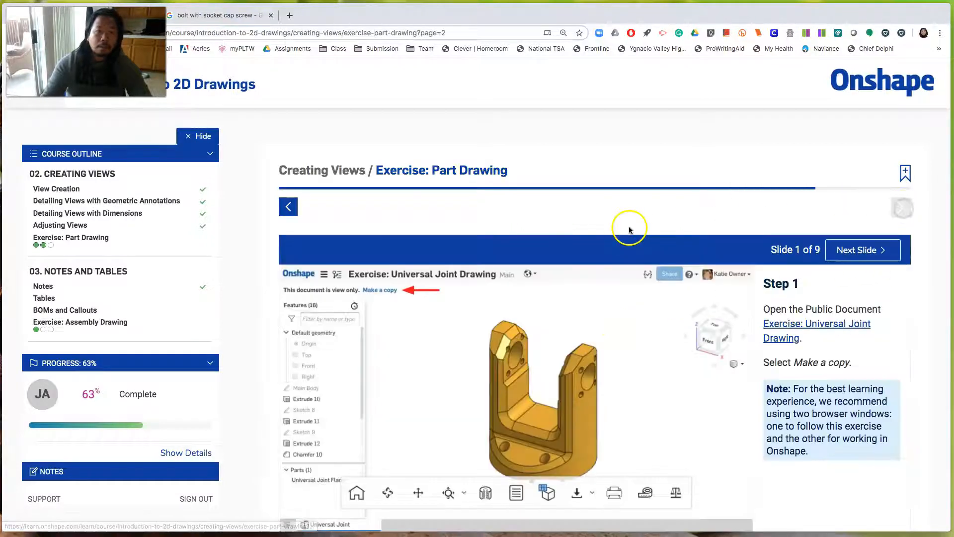
scroll(494, 288, down, 2)
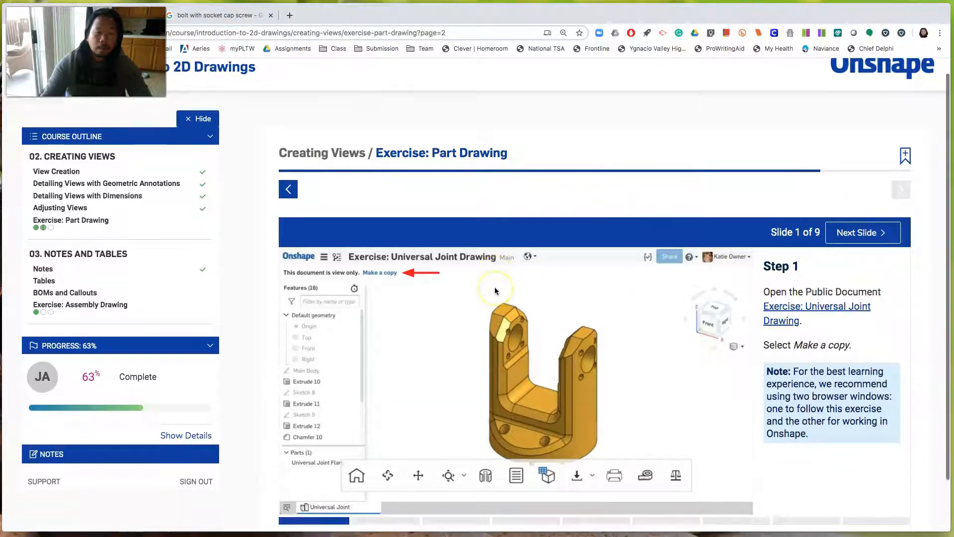
scroll(495, 293, down, 1)
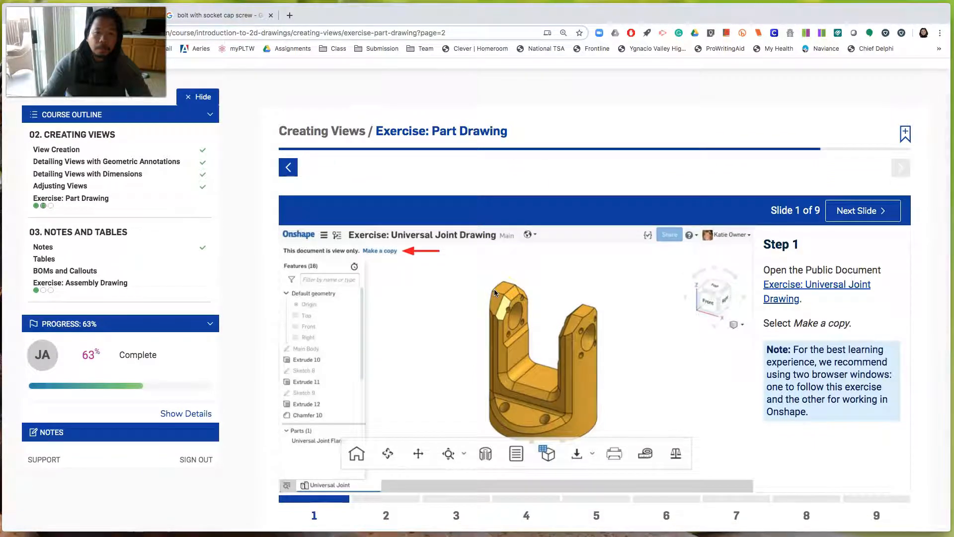
click(806, 290)
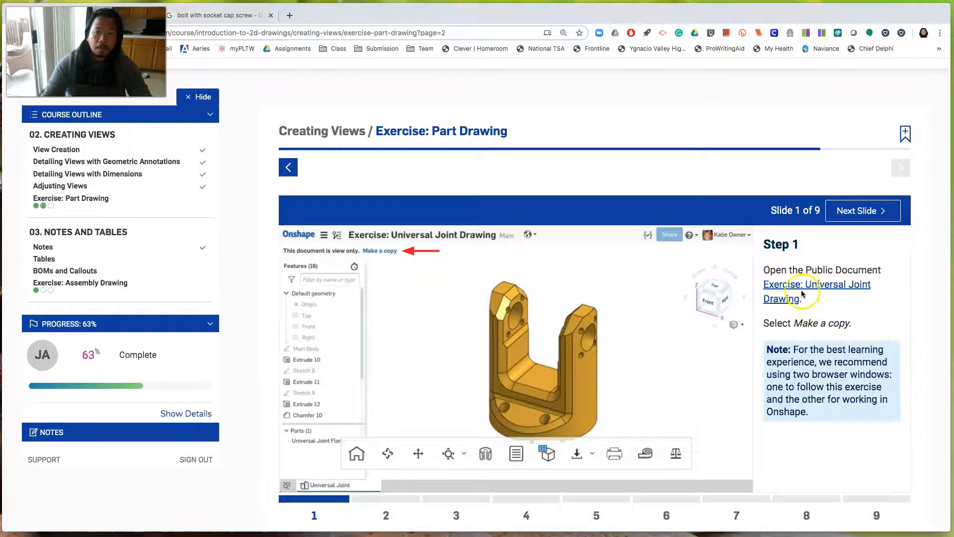
click(811, 288)
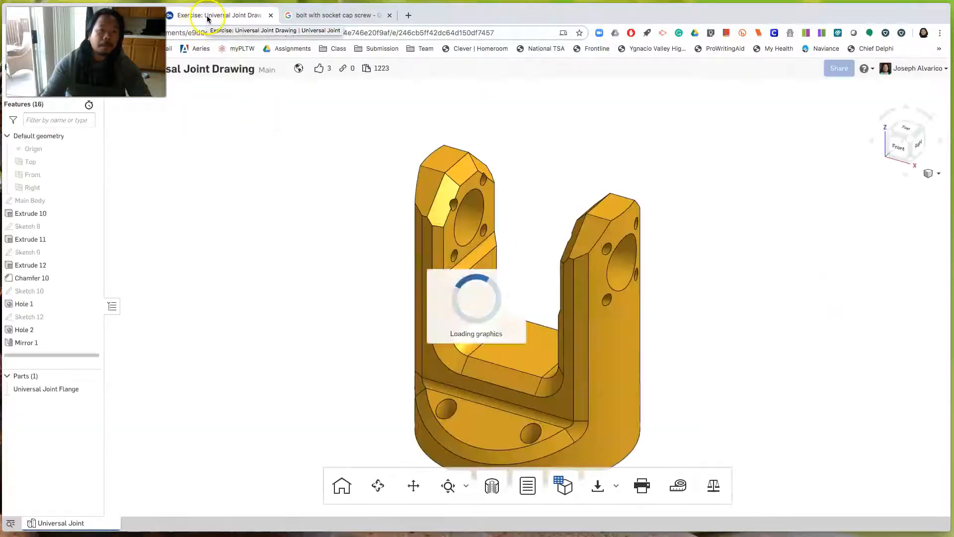
Move the Universal Joint Drawing document into its own browser window and arrange it side by side with the course instructions.
drag(207, 18, 410, 127)
drag(949, 99, 284, 149)
drag(509, 126, 310, 16)
drag(2, 258, 290, 260)
click(232, 110)
key(super+minus)
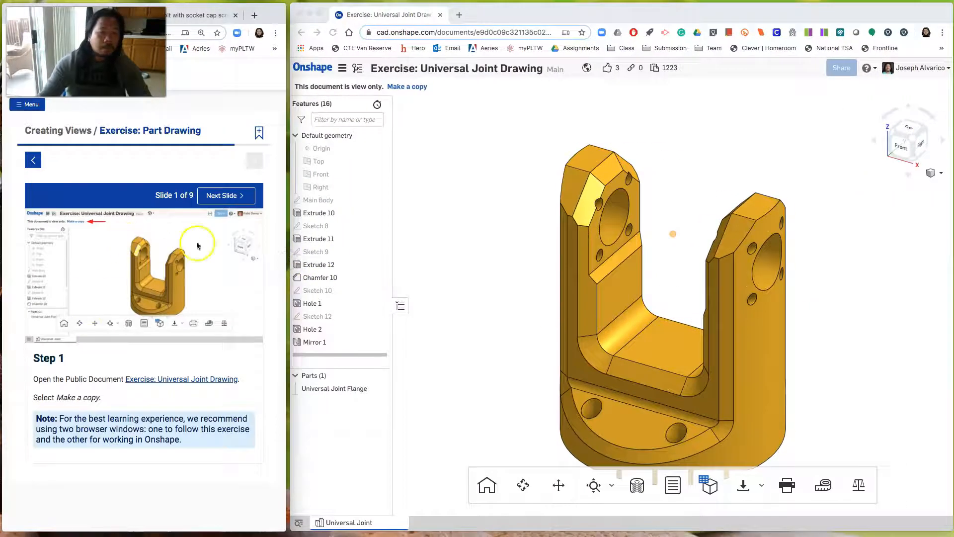
Make a copy of the view-only Universal Joint Drawing document and advance the exercise instructions to Step 2.
click(419, 87)
click(714, 150)
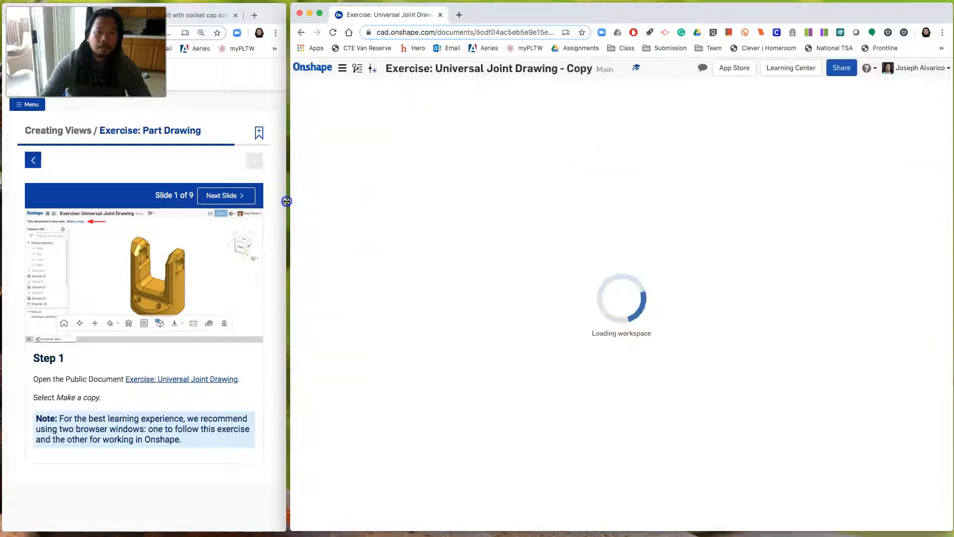
click(217, 196)
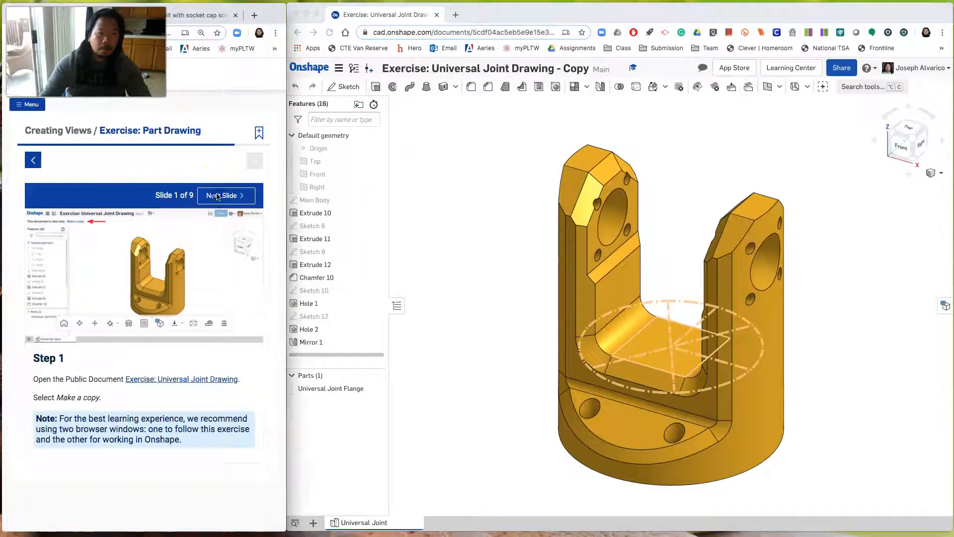
Create a new drawing in the copied document from the ANSI_A_INCH.dwt template with no views.
click(448, 472)
click(314, 524)
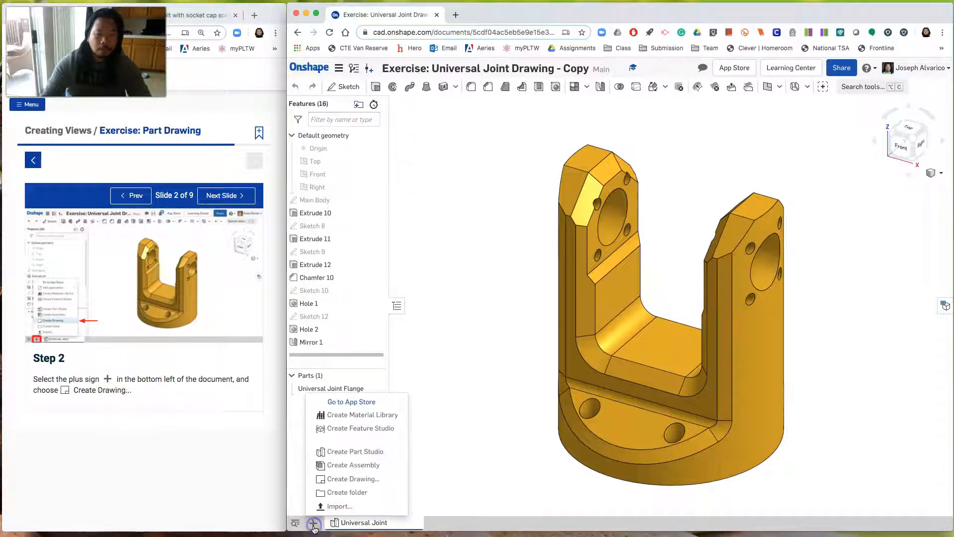
click(353, 478)
click(225, 195)
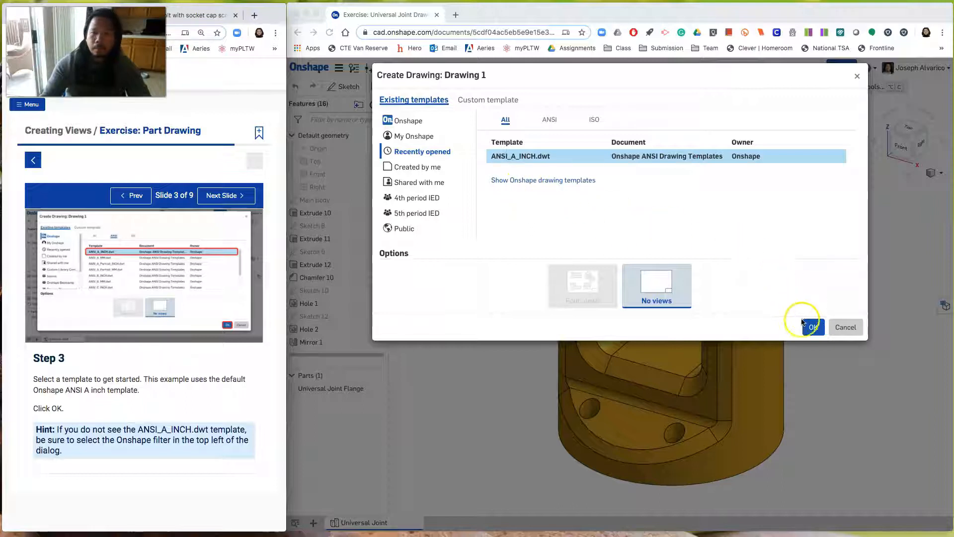
click(765, 253)
click(813, 327)
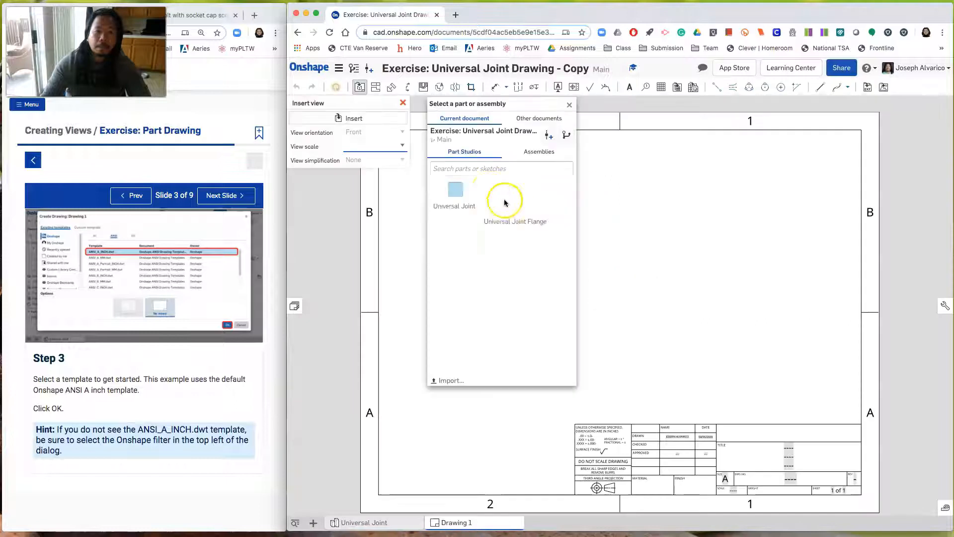
Insert a front view of the Universal Joint Flange part at 1:2 scale in the lower-left area of the sheet.
click(223, 197)
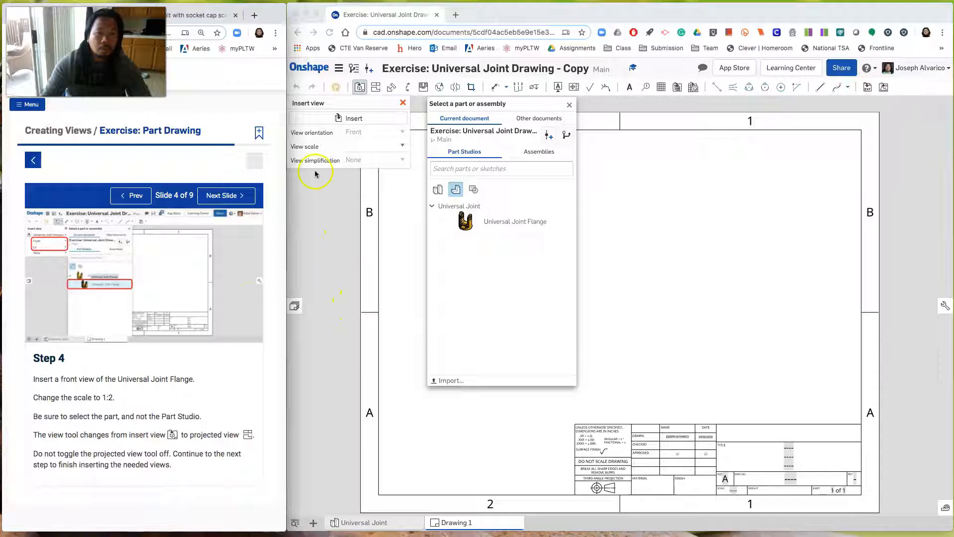
click(402, 147)
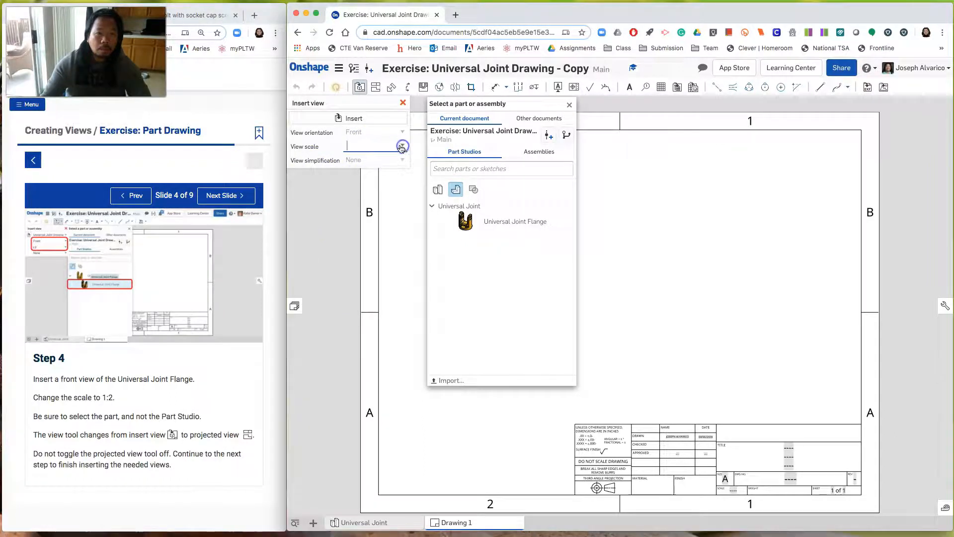
click(403, 147)
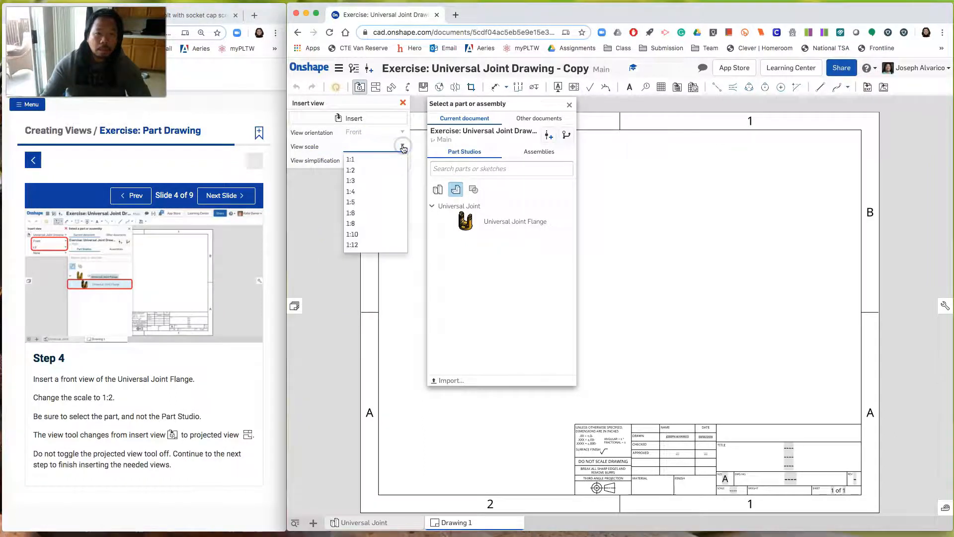
click(356, 172)
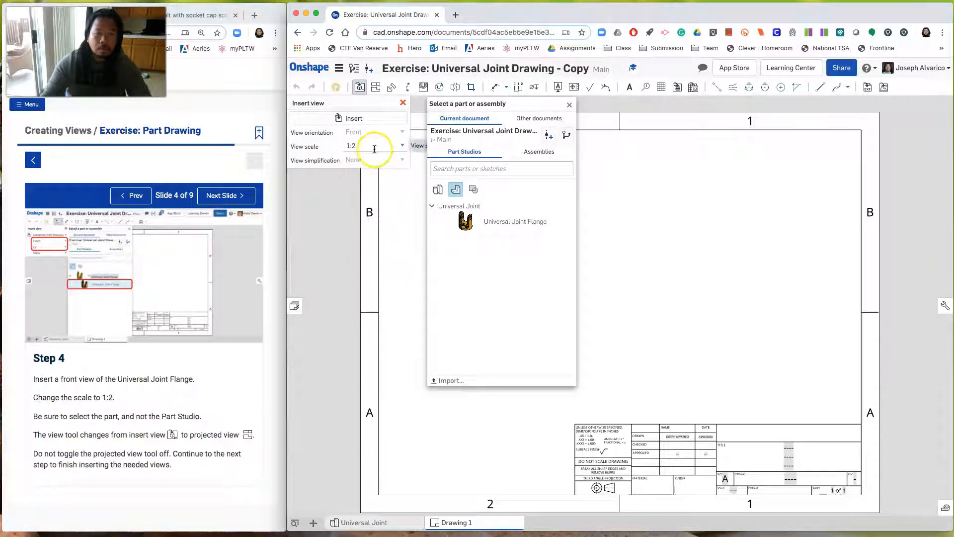
click(474, 224)
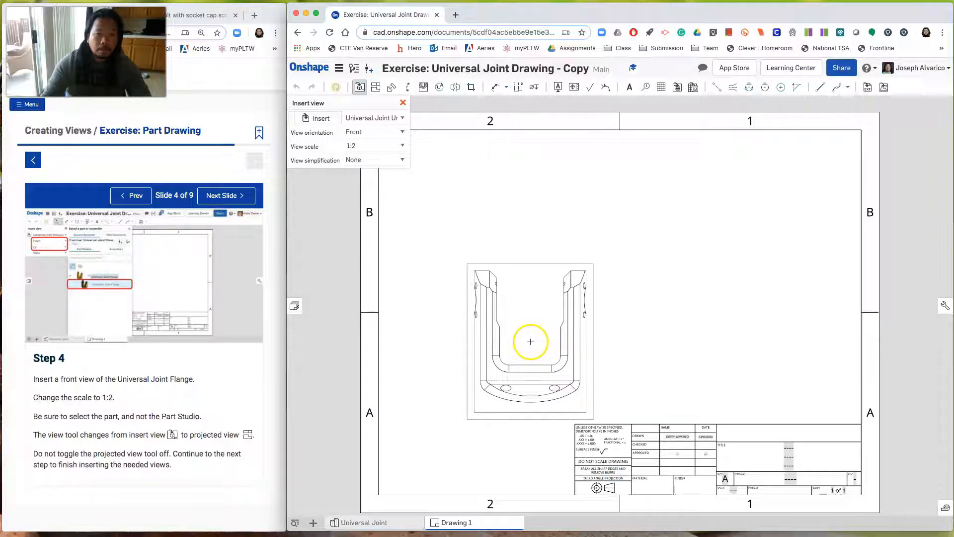
click(530, 341)
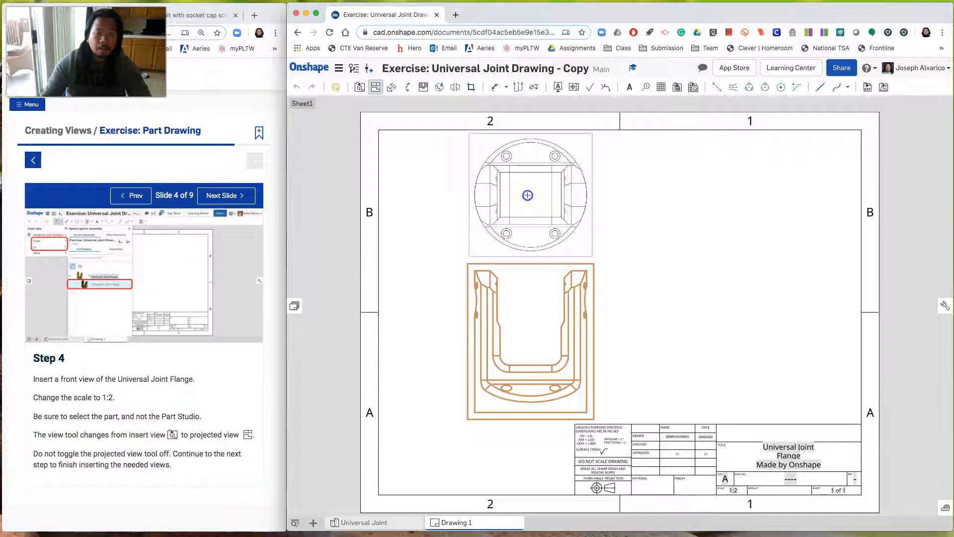
Add projected views of the flange: a top view above the front view, a right view beside it, and an isometric view in the upper-right area.
click(528, 196)
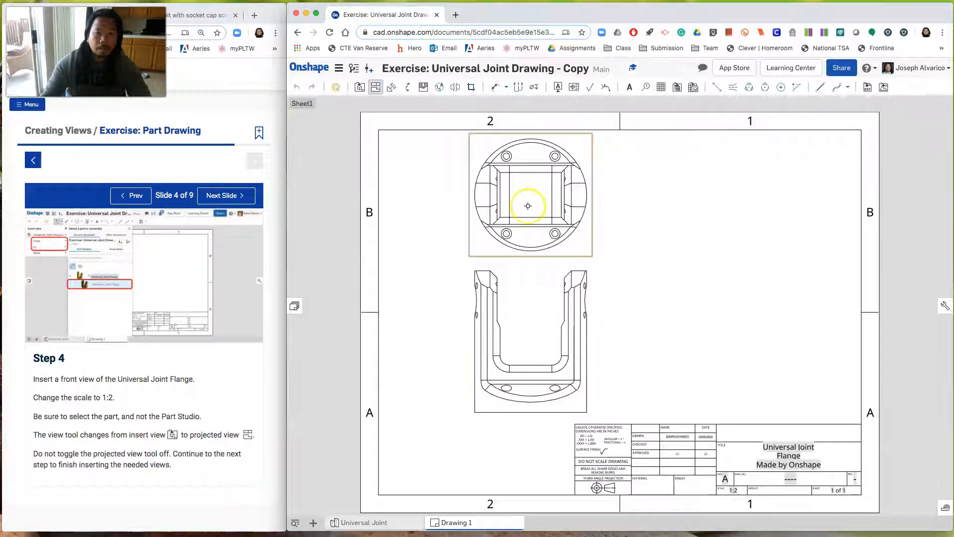
click(538, 341)
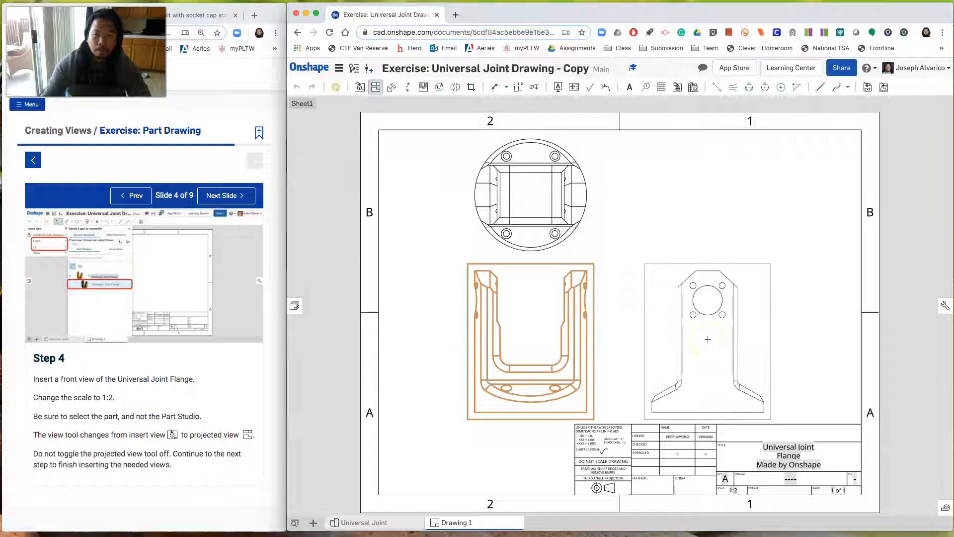
click(708, 339)
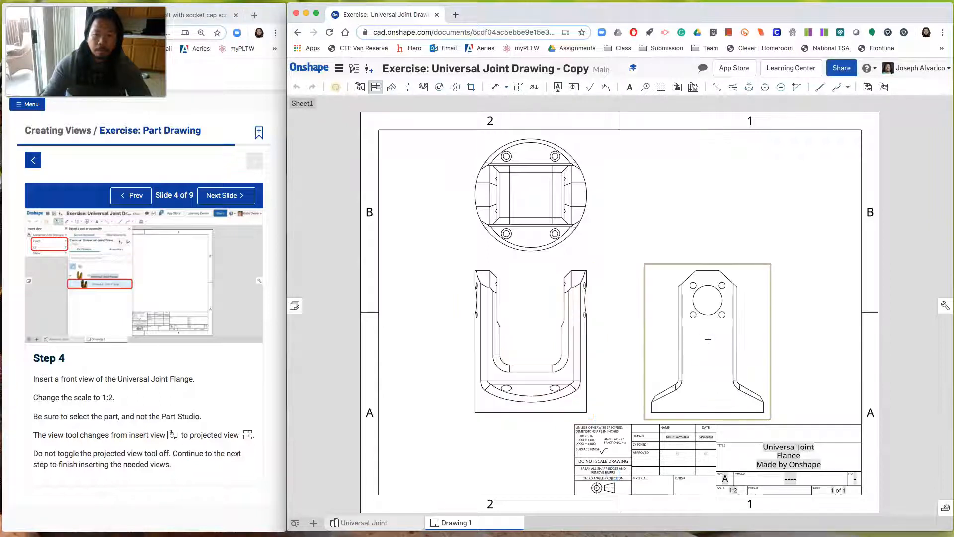
click(711, 328)
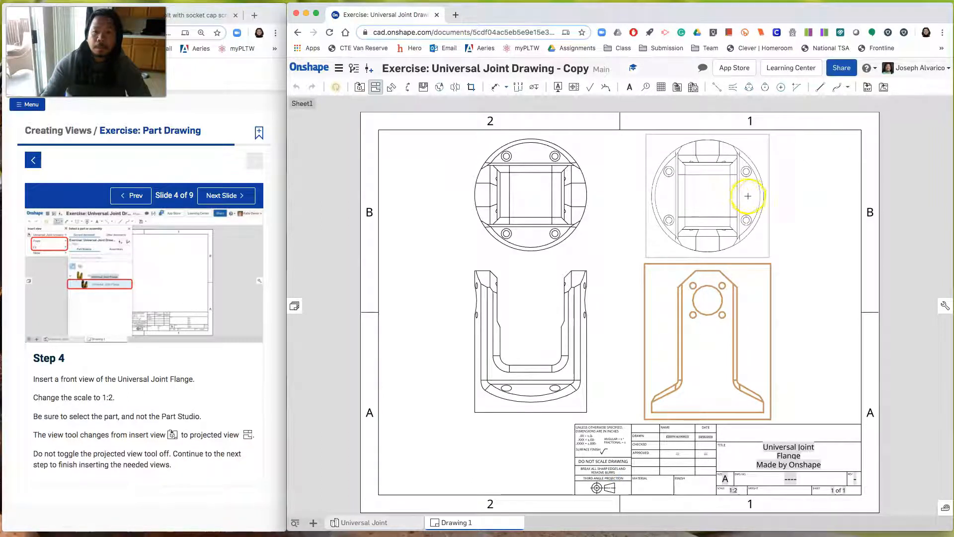
click(774, 198)
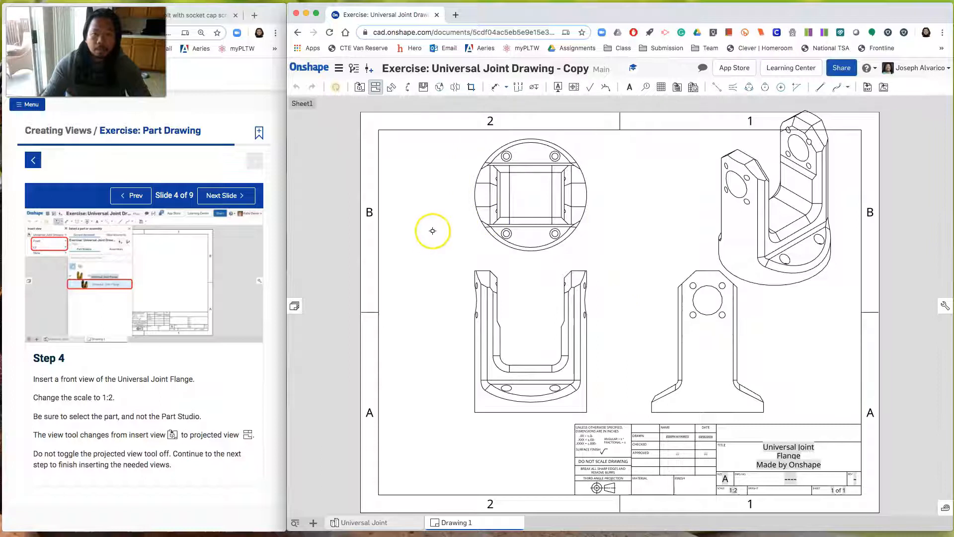
Move the right and front views slightly lower, and shift the front view with its aligned top view to the left.
drag(660, 306, 665, 326)
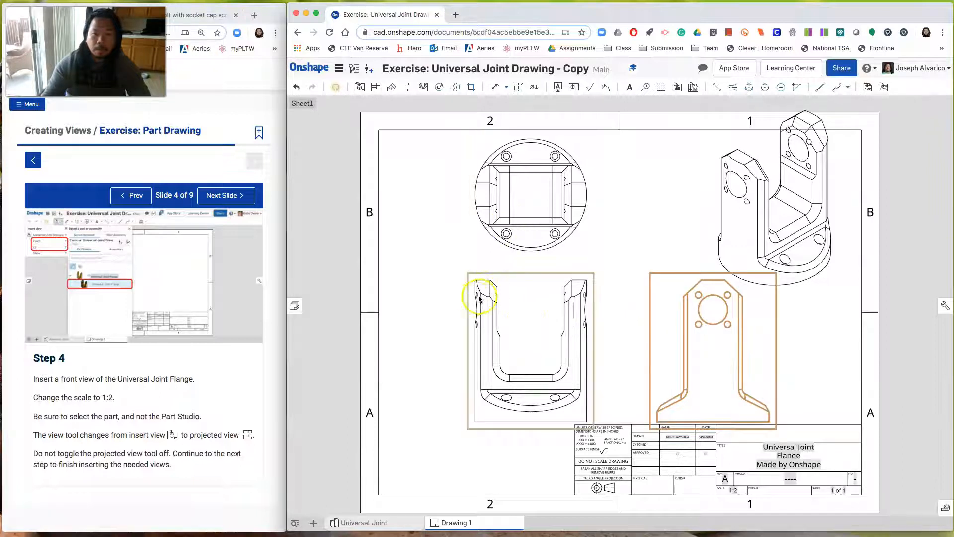
drag(474, 300, 458, 298)
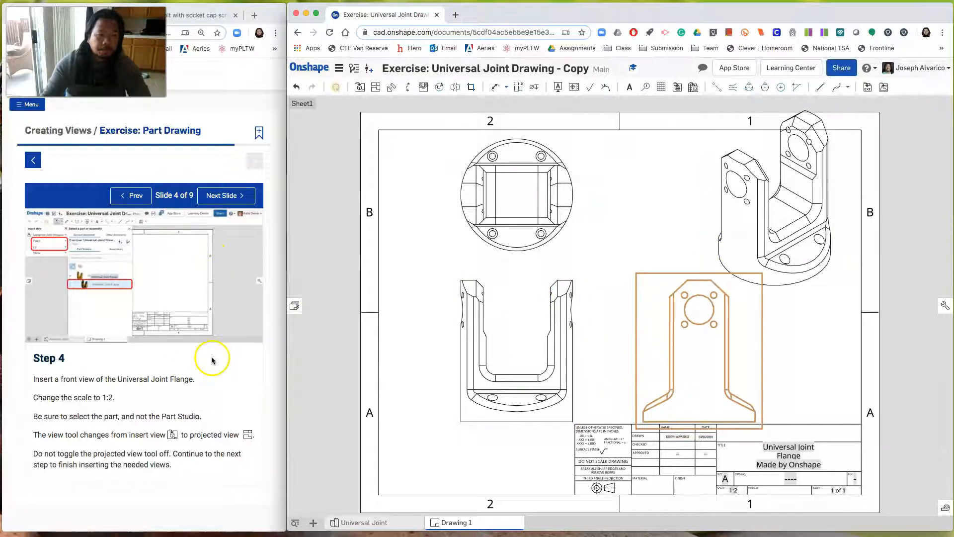
Advance the exercise instructions to Step 5 and read the requirements for the isometric and orthographic views.
click(239, 195)
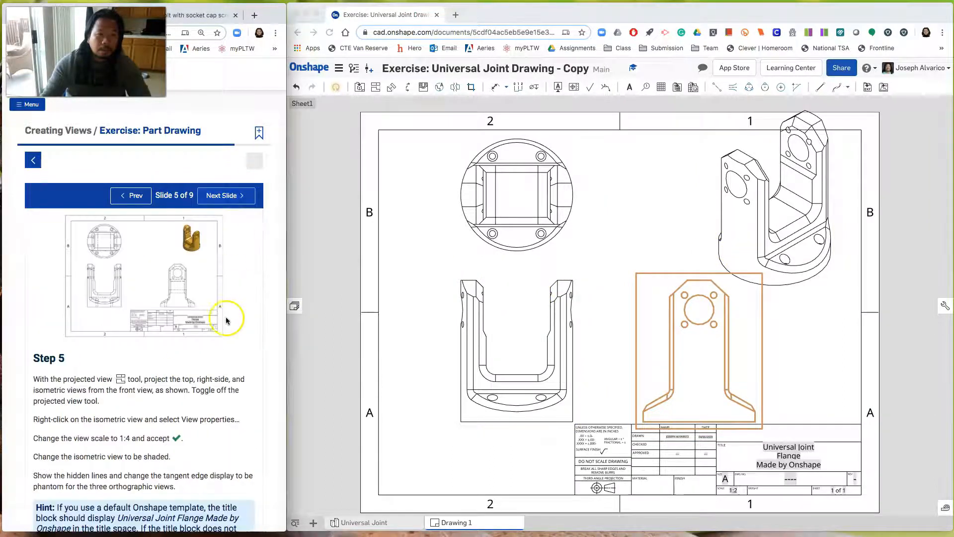
scroll(216, 354, down, 1)
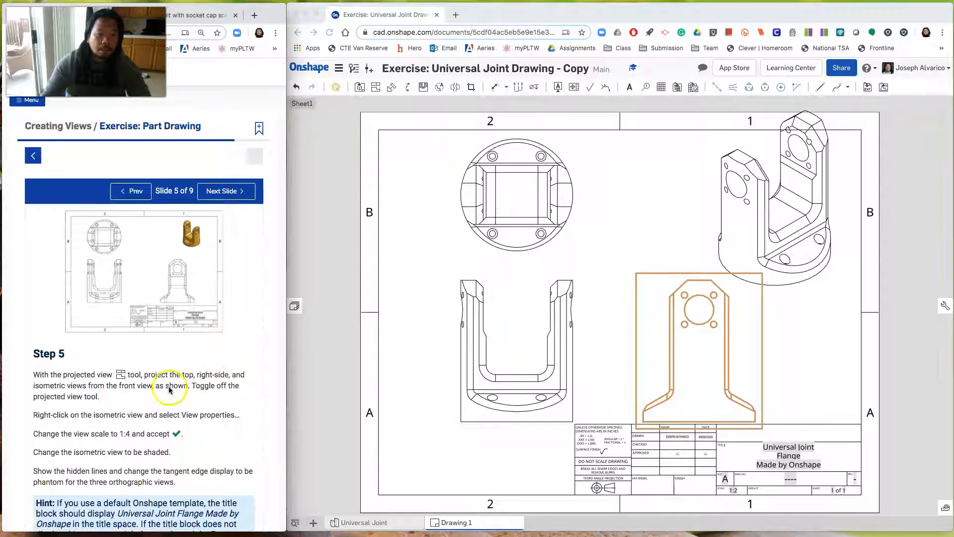
scroll(169, 389, down, 1)
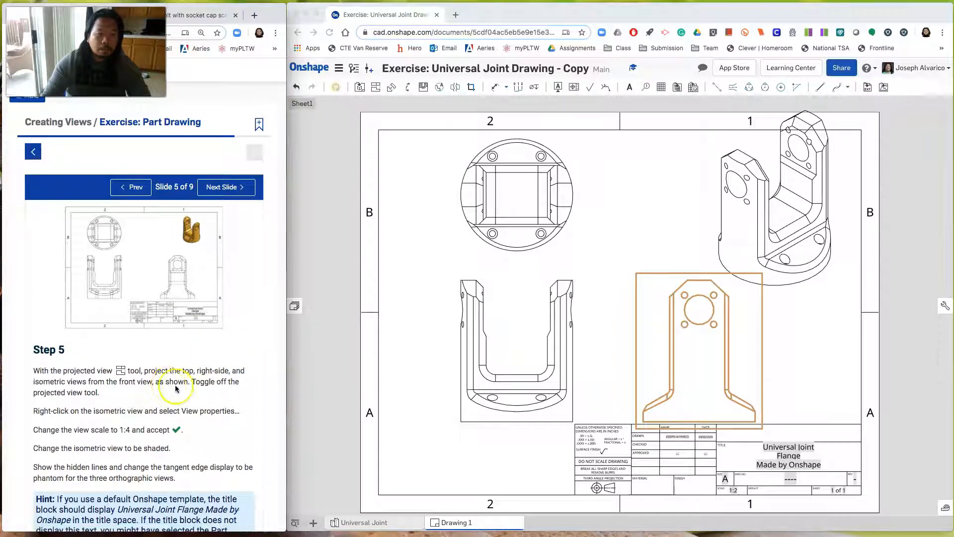
scroll(206, 380, down, 2)
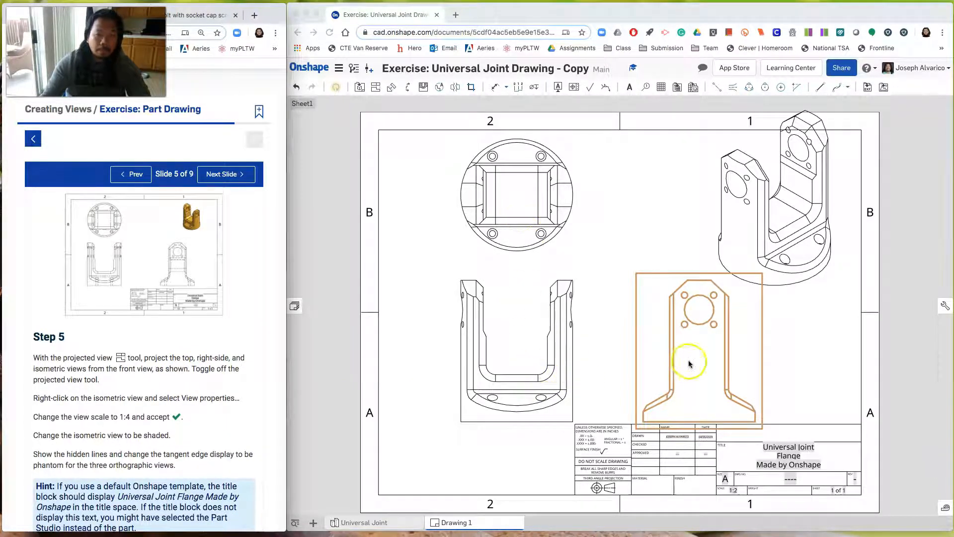
scroll(192, 384, down, 2)
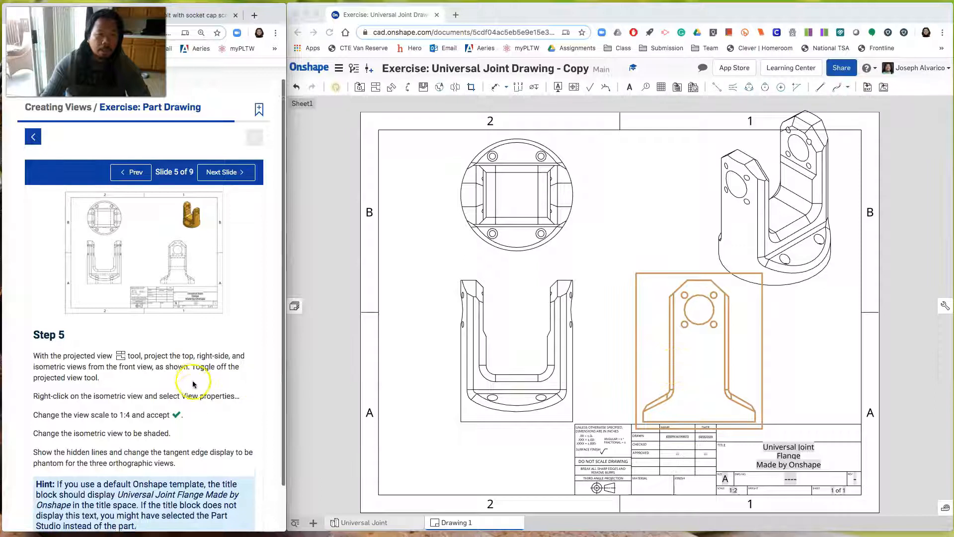
Set the isometric view's scale to 1:4 in its view properties.
click(744, 230)
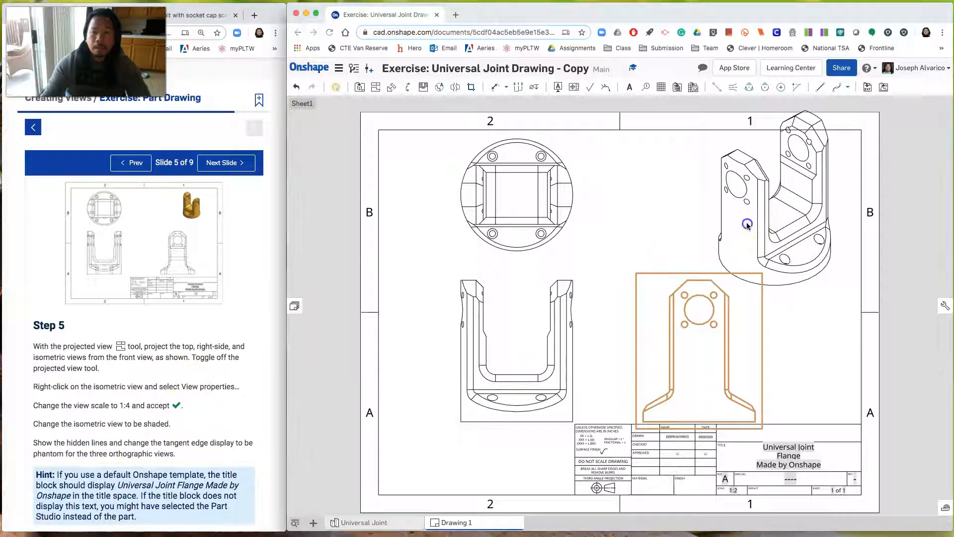
click(646, 223)
click(740, 218)
right_click(737, 218)
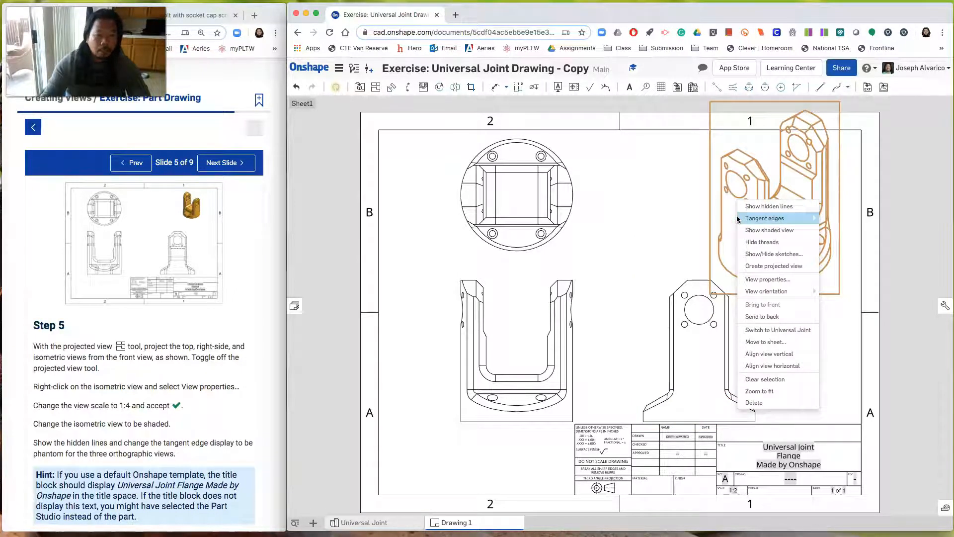
click(758, 237)
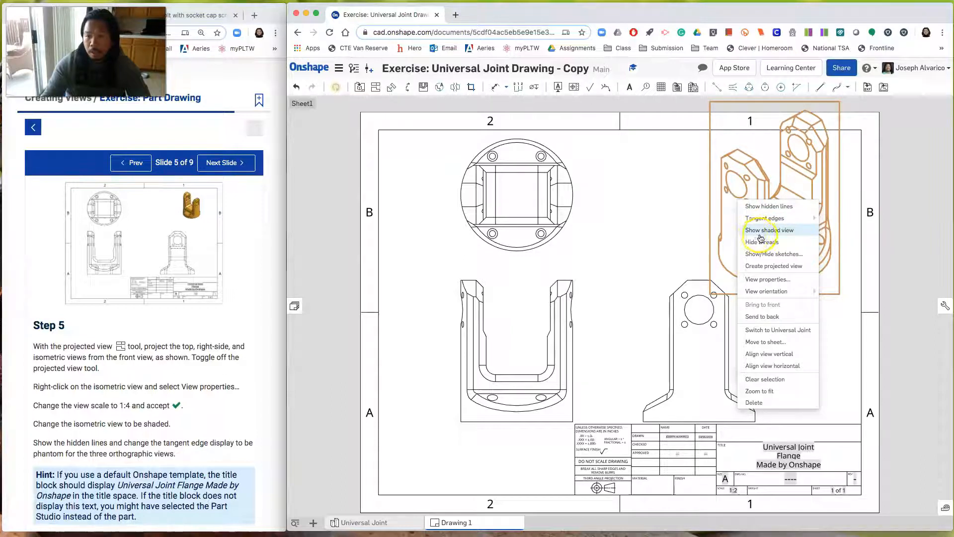
click(768, 280)
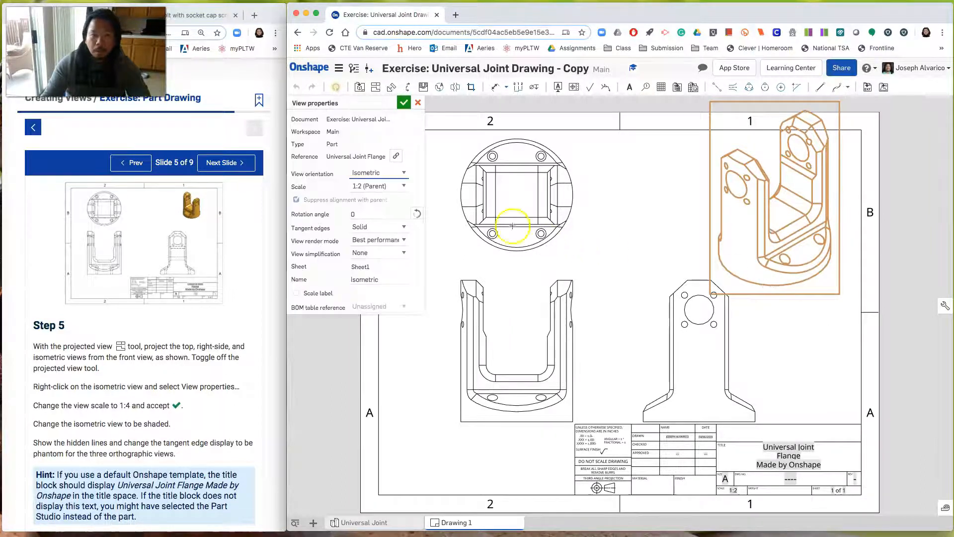
click(406, 187)
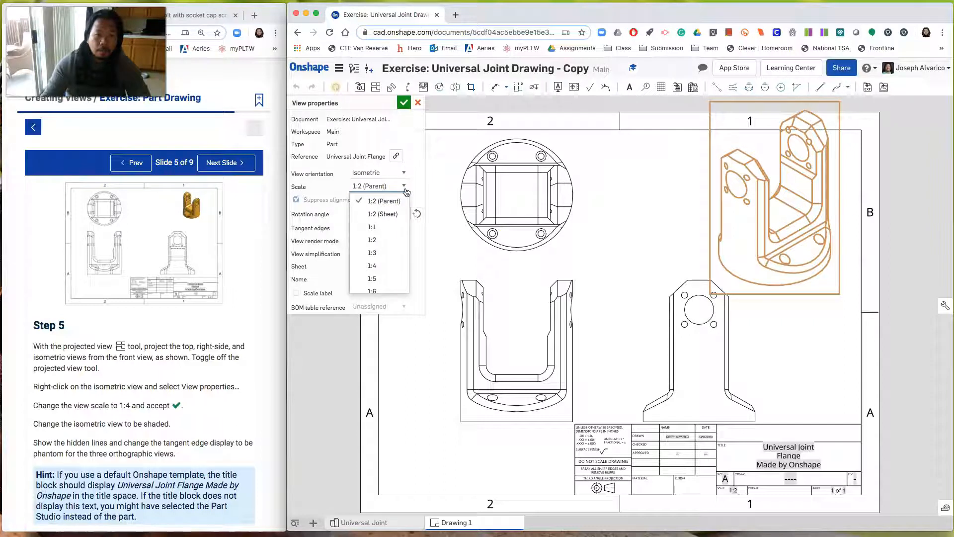
click(386, 266)
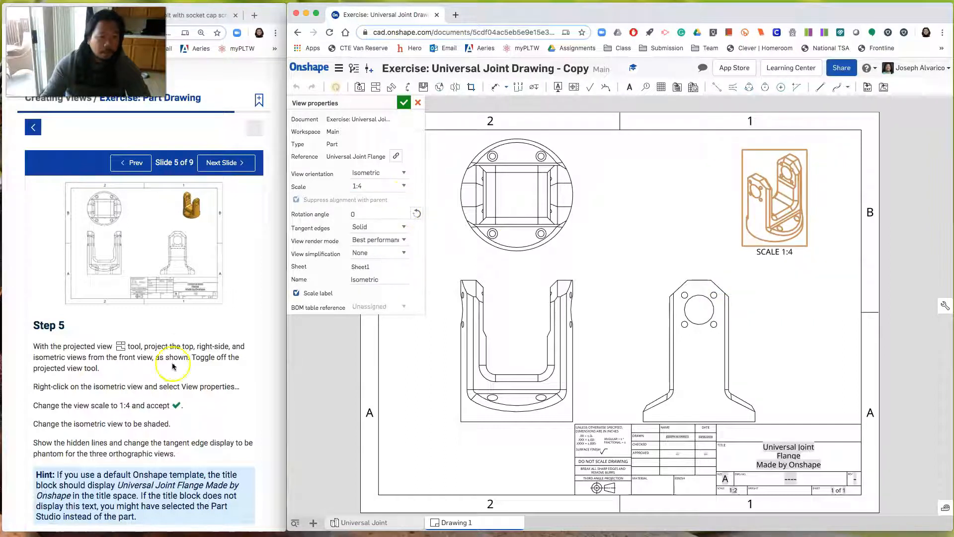
click(404, 103)
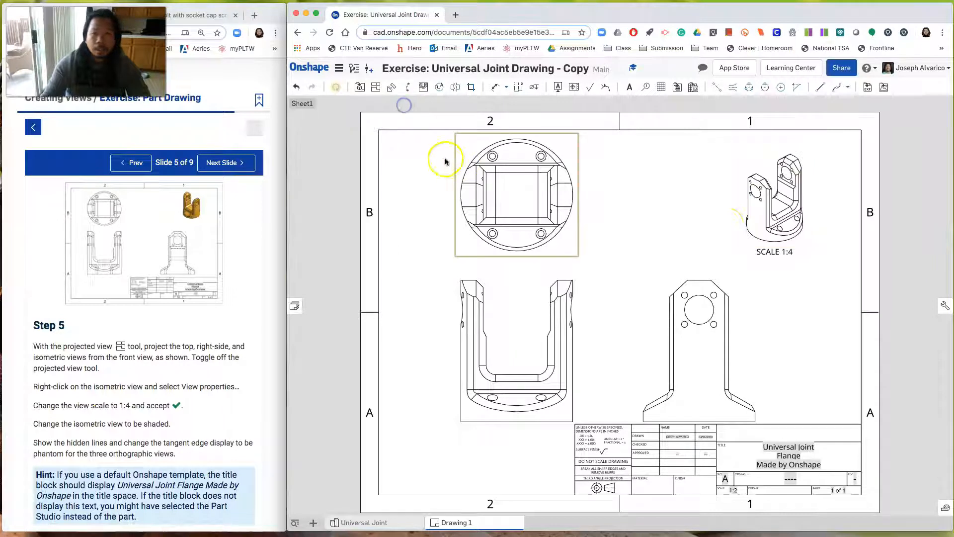
Display the isometric view as shaded and move it left so it sits above the right view.
right_click(763, 231)
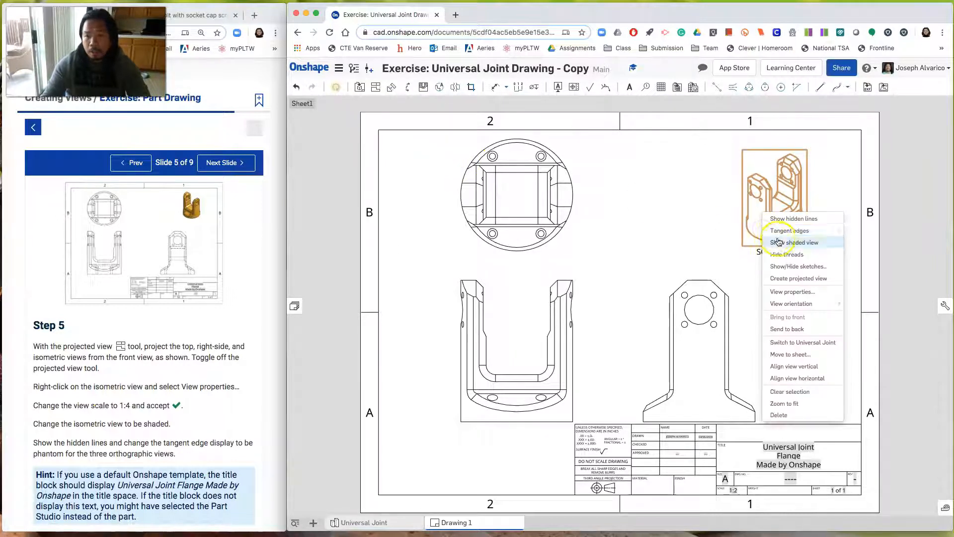
click(782, 242)
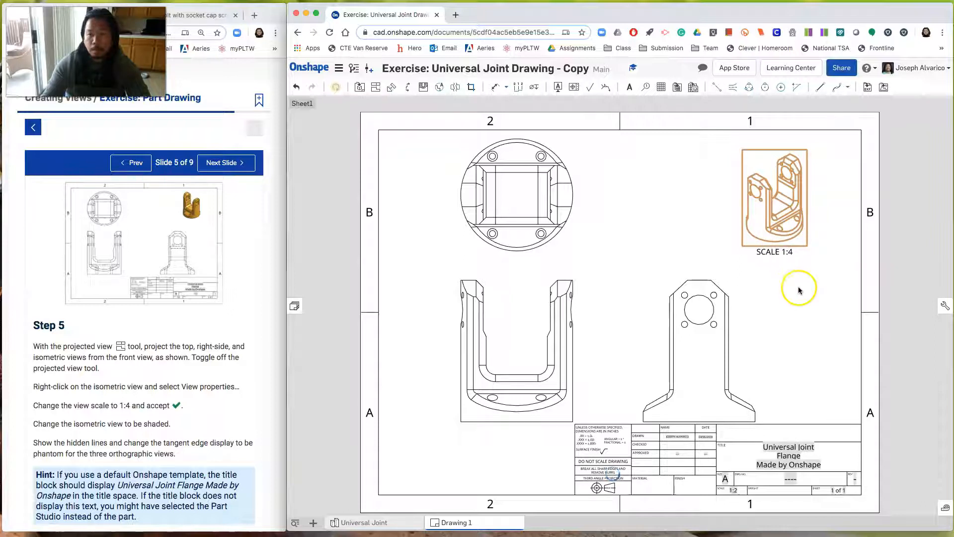
drag(763, 231, 701, 231)
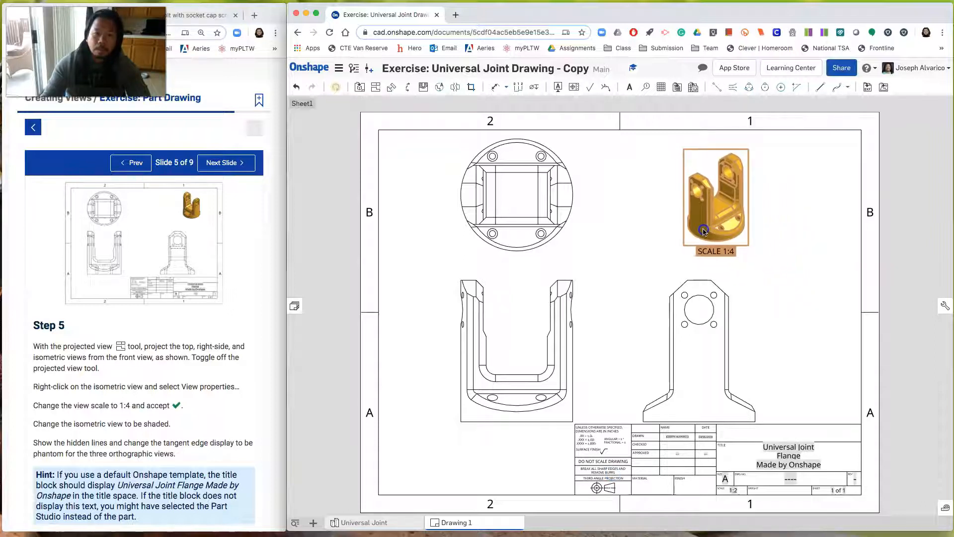
Move the right view and its aligned front view slightly up, away from the title block.
click(757, 310)
drag(758, 308, 760, 301)
click(818, 305)
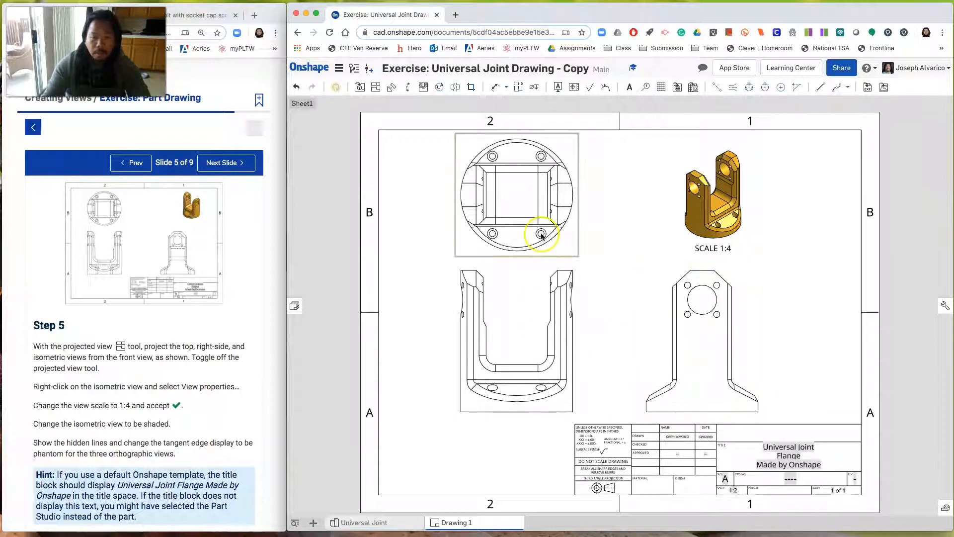
Show hidden lines in the right, front and top views of the flange.
right_click(712, 339)
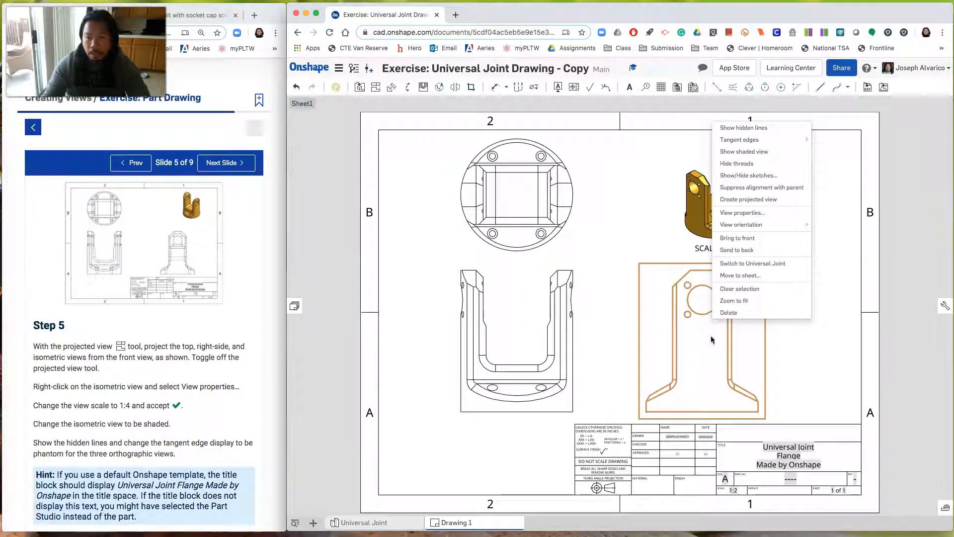
click(767, 130)
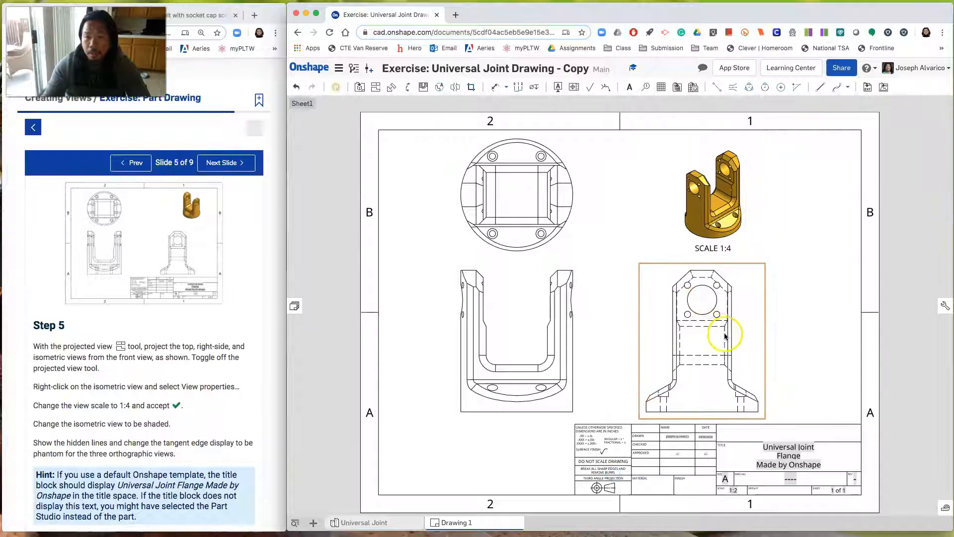
scroll(730, 326, up, 2)
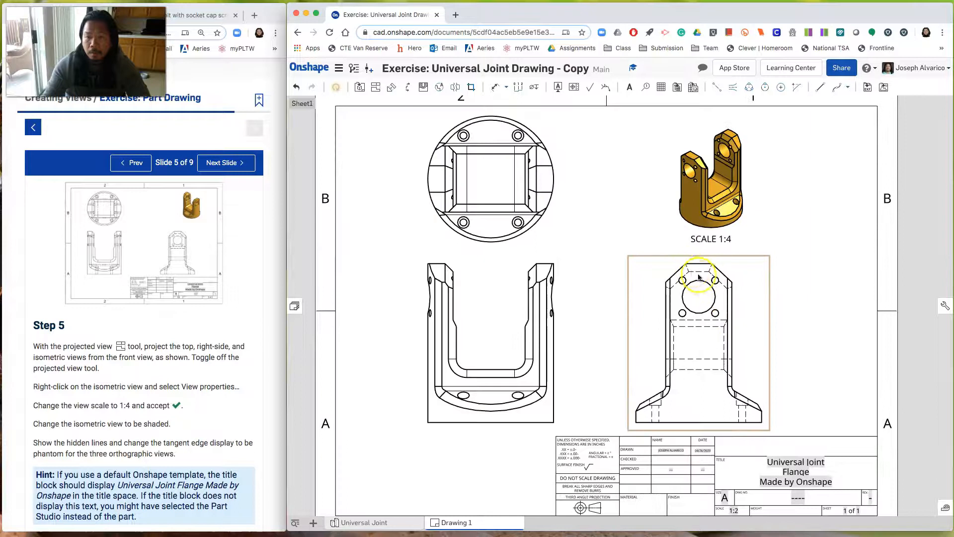
right_click(541, 315)
click(559, 322)
right_click(539, 194)
click(559, 200)
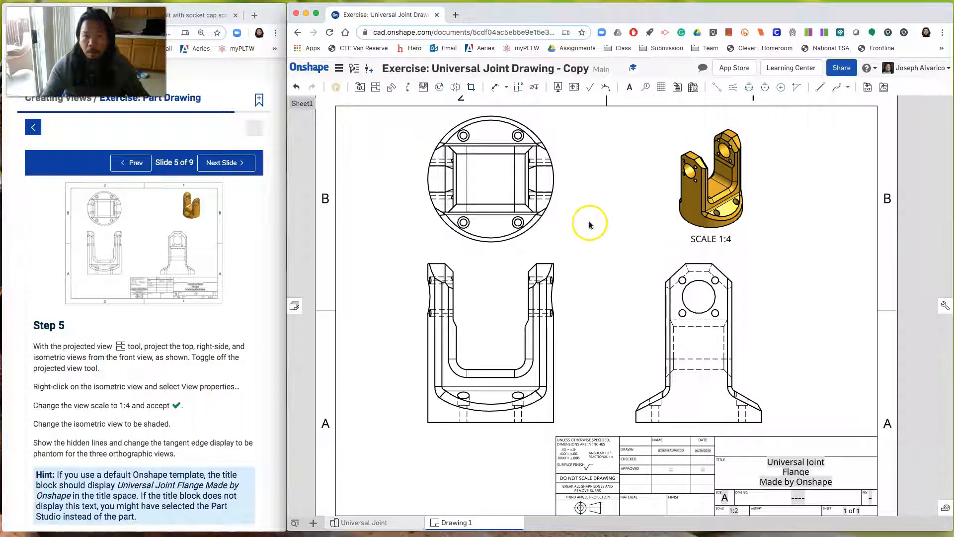
scroll(586, 202, up, 2)
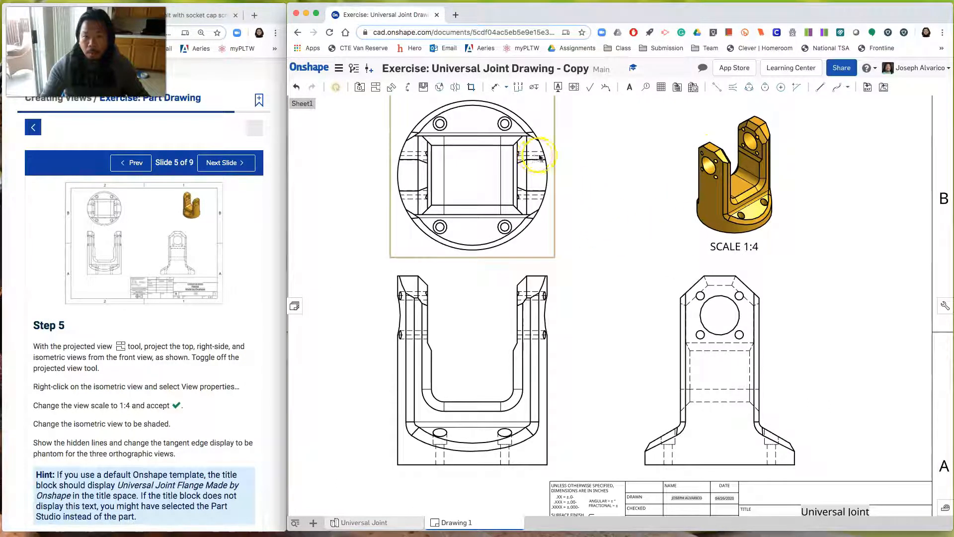
scroll(612, 226, down, 3)
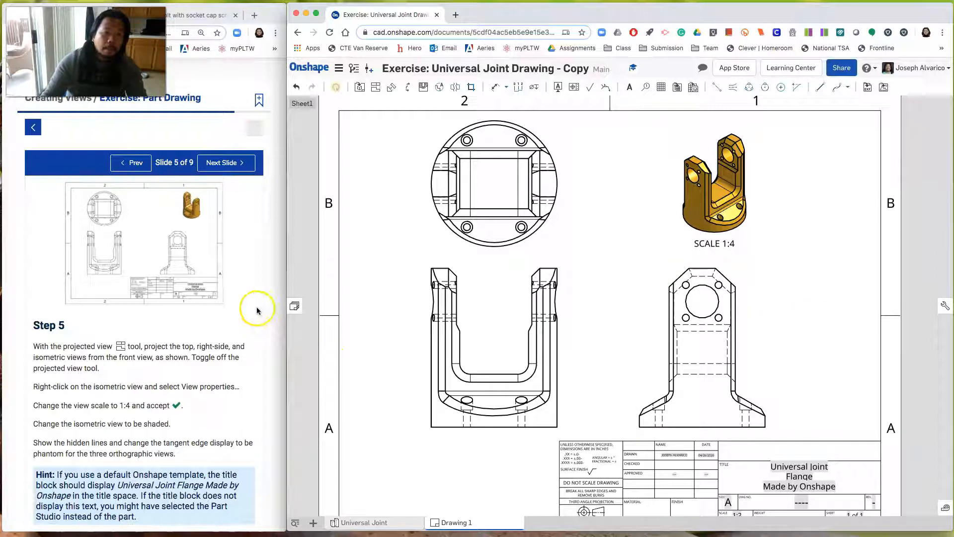
Advance the exercise instructions to Step 6 and rename the Drawing 1 tab as Universal Joint Drawing.
click(258, 269)
click(220, 159)
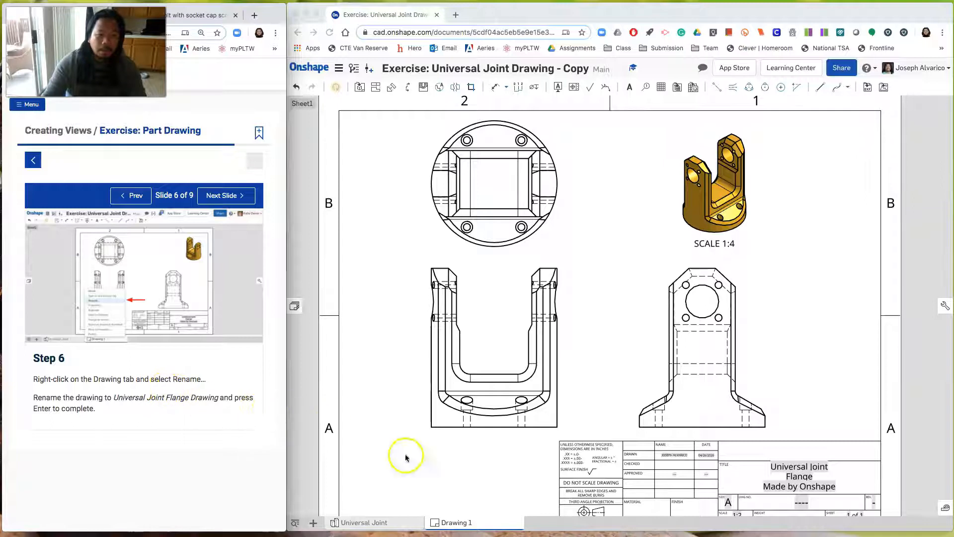
click(472, 492)
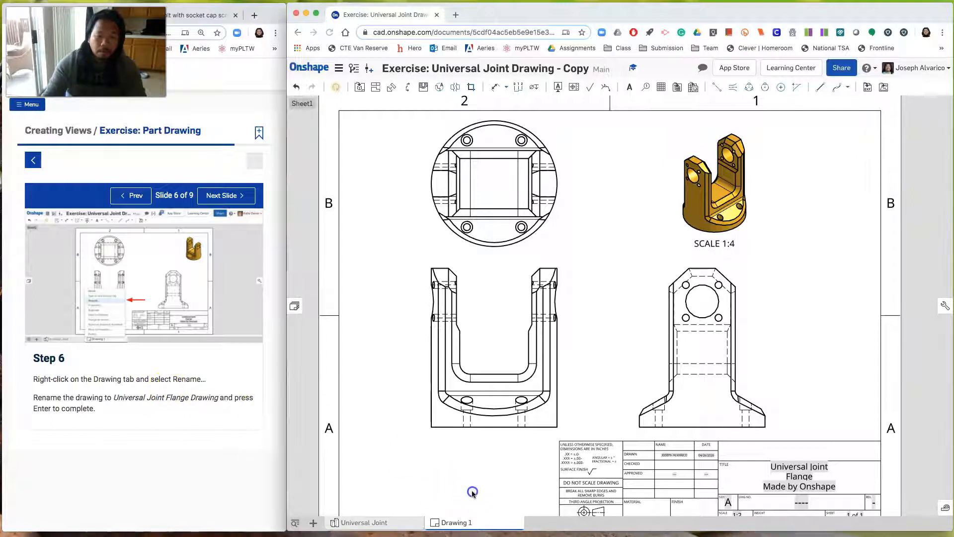
right_click(458, 524)
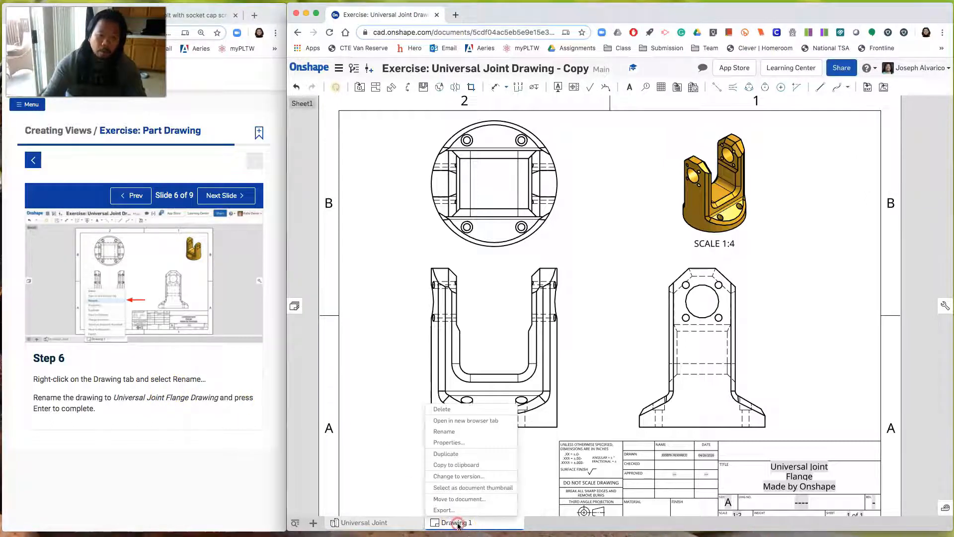
click(461, 431)
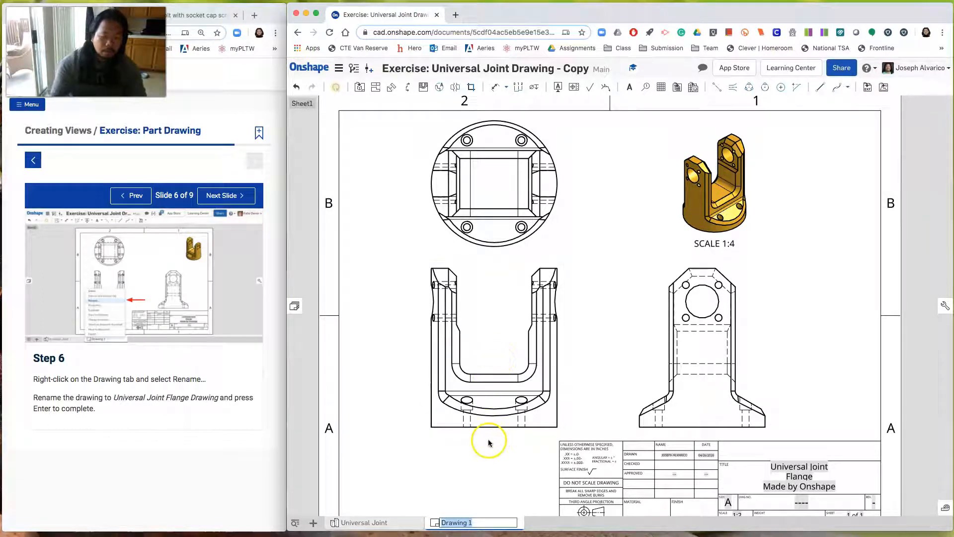
text(Universal Joint Fla)
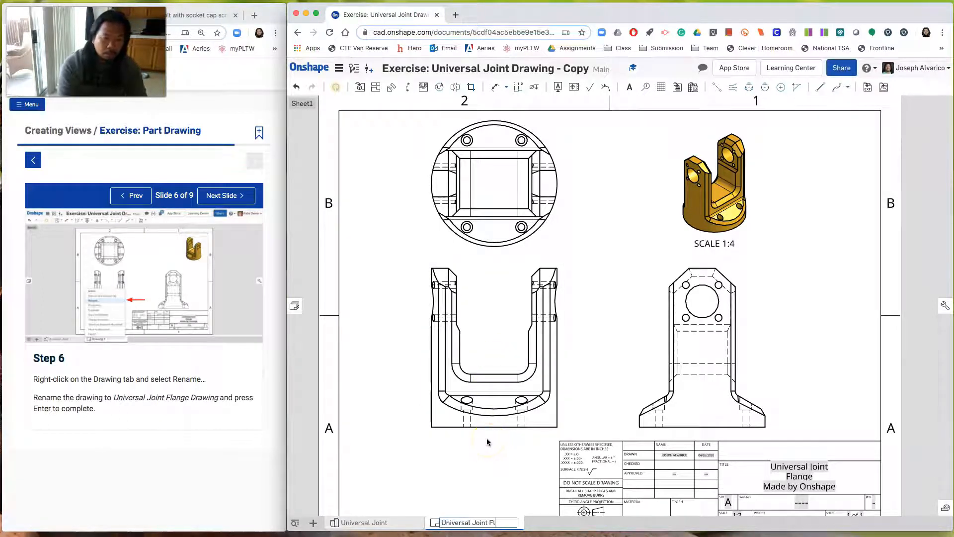
key(BackSpace)
key(BackSpace)
key(BackSpace)
text(Drawing)
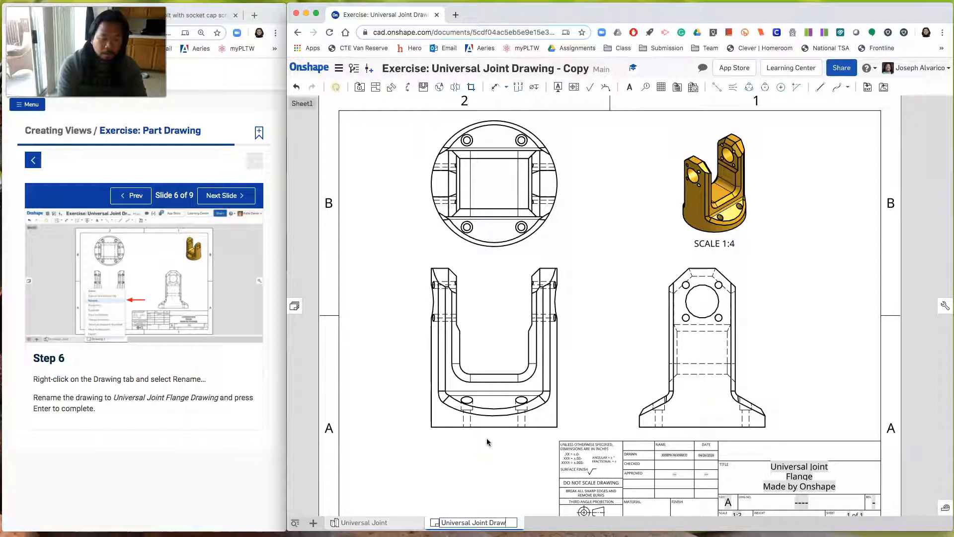
click(461, 454)
Advance the exercise instructions to Step 7 and add a centermark at the center of the flange's top view.
click(231, 196)
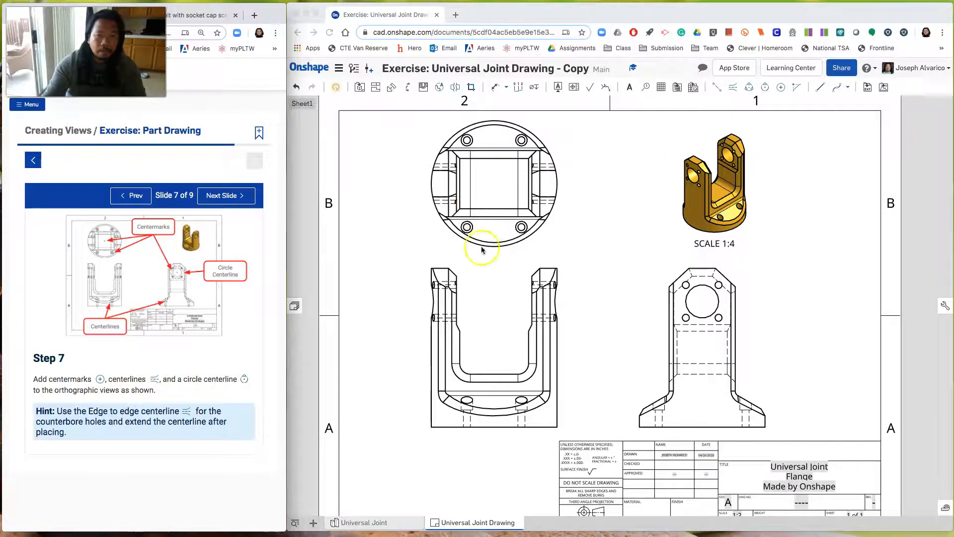
click(601, 240)
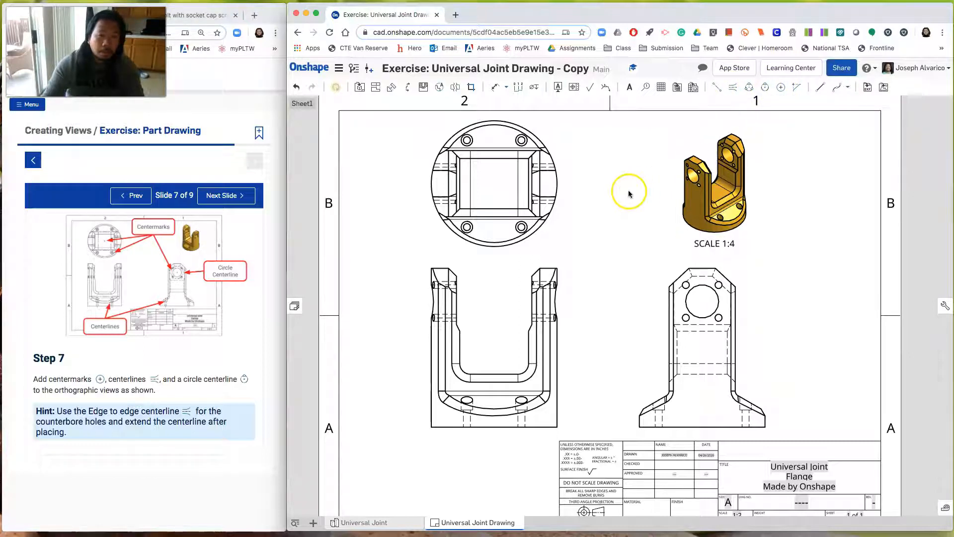
click(780, 89)
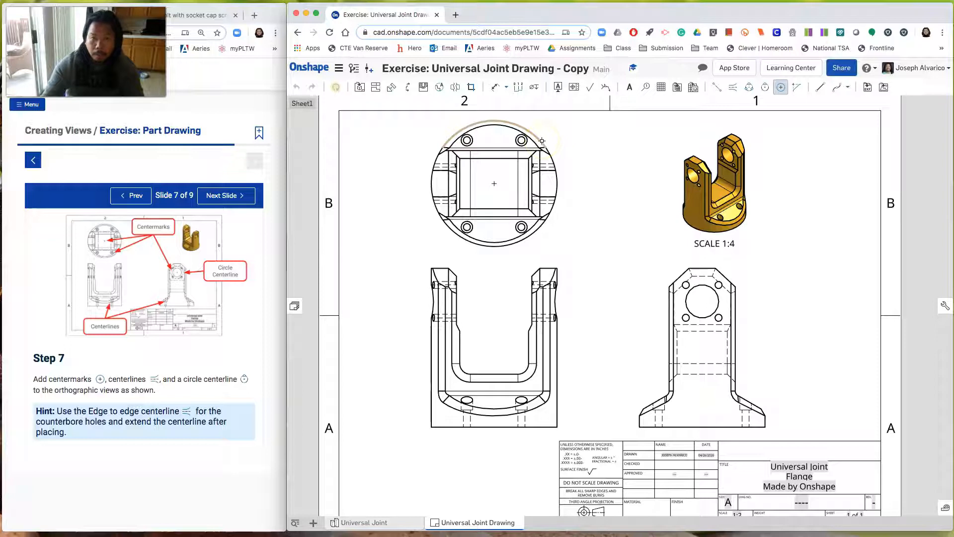
click(502, 204)
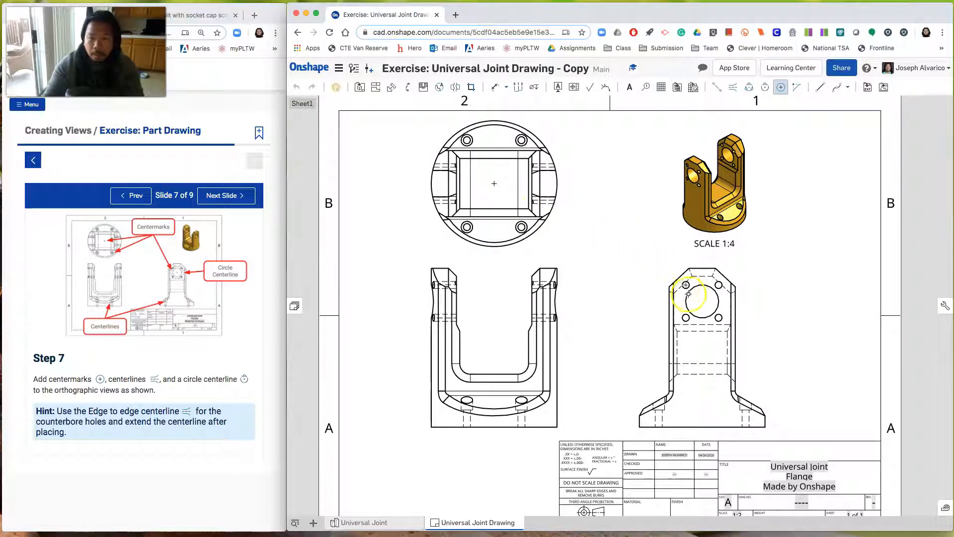
Add centermarks to the large bore and the four small holes around it in the right view.
click(725, 293)
click(721, 288)
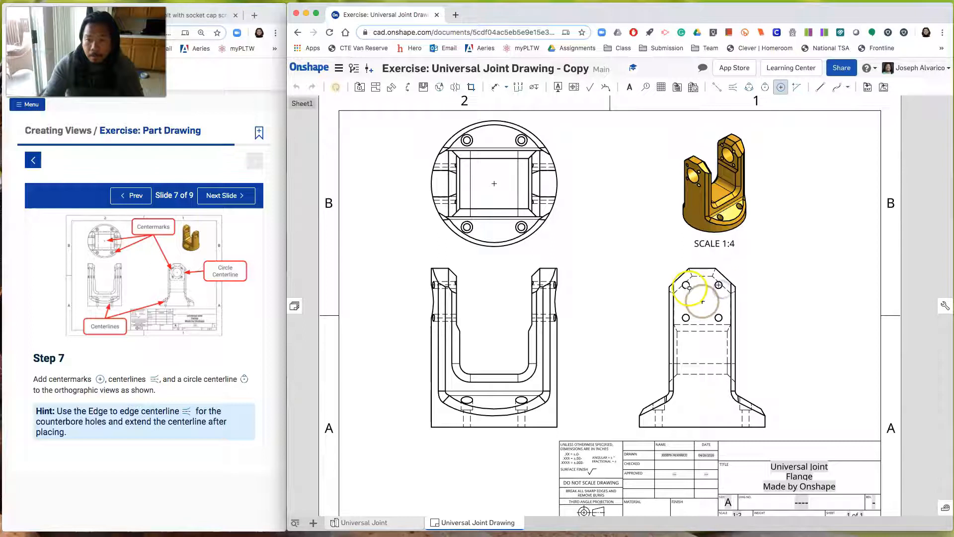
click(686, 286)
scroll(689, 284, up, 4)
click(686, 362)
click(753, 367)
Add centermarks to the four counterbore holes in the top view.
scroll(427, 283, down, 4)
middle_drag(427, 283, 590, 282)
scroll(590, 282, up, 3)
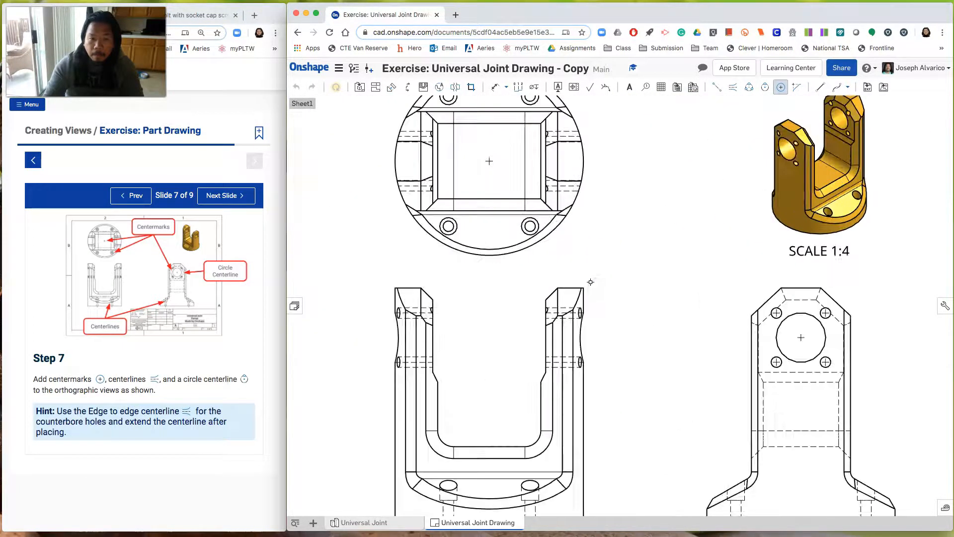
click(549, 244)
click(520, 228)
click(434, 223)
scroll(502, 213, down, 2)
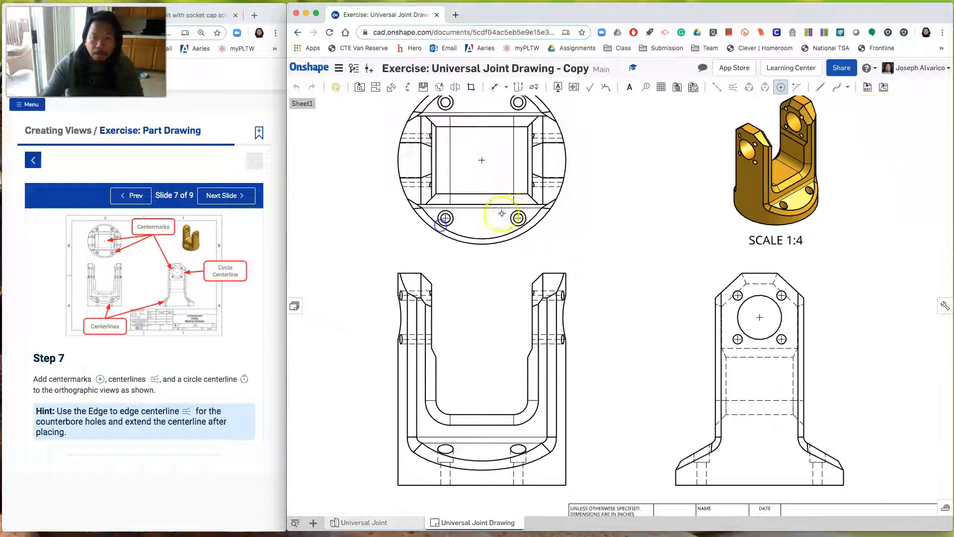
middle_drag(502, 213, 508, 289)
click(528, 182)
click(454, 181)
Place edge to edge centerlines between the hidden edges of both counterbore holes in the front view.
scroll(596, 269, down, 3)
middle_drag(627, 322, 591, 282)
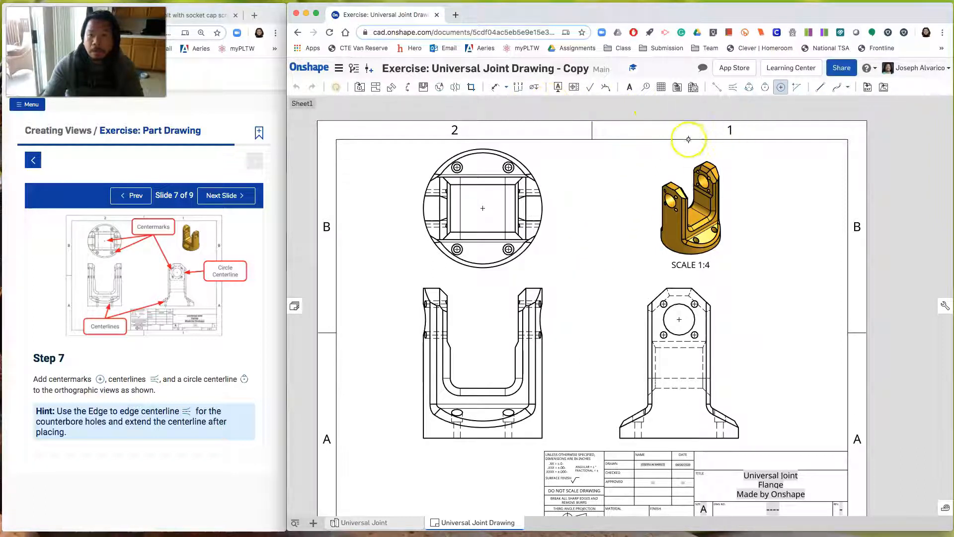
click(732, 89)
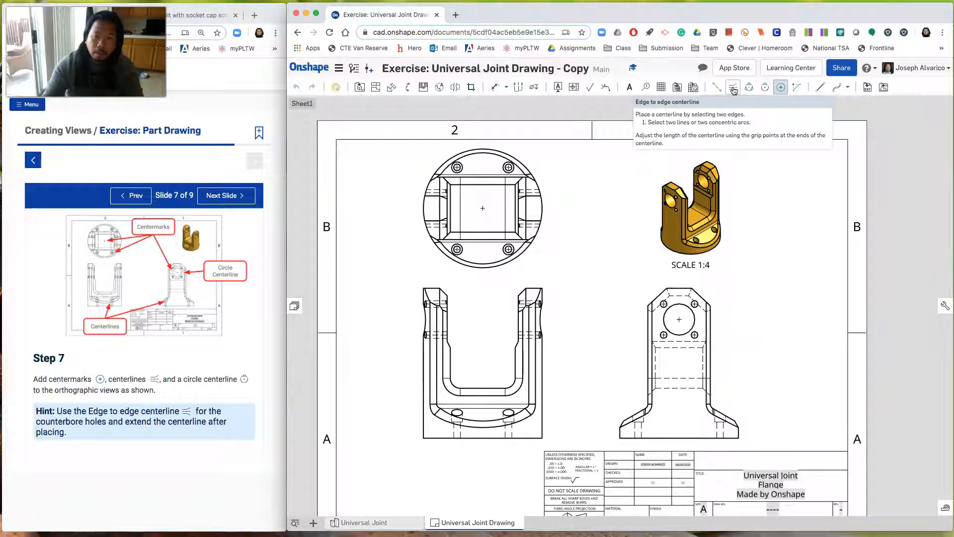
scroll(467, 360, up, 2)
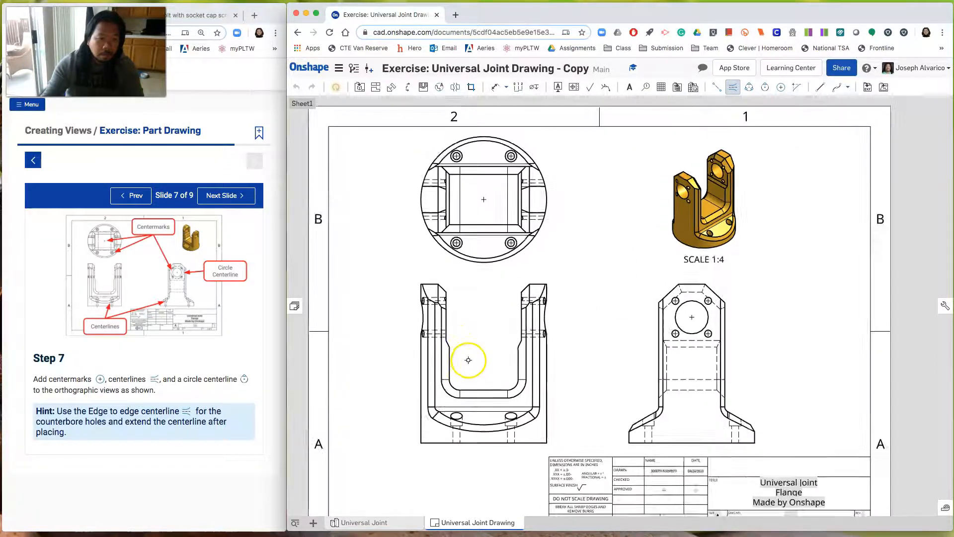
scroll(501, 393, up, 2)
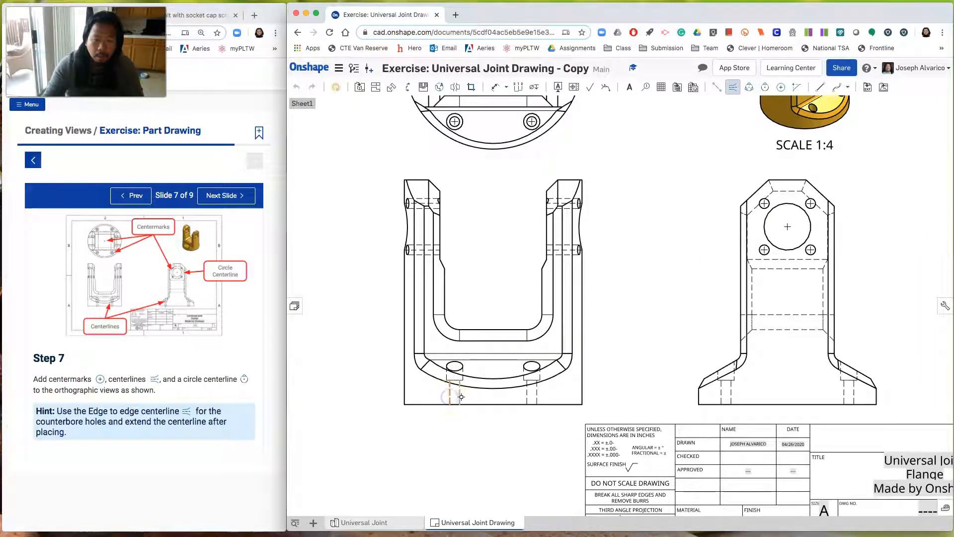
click(493, 387)
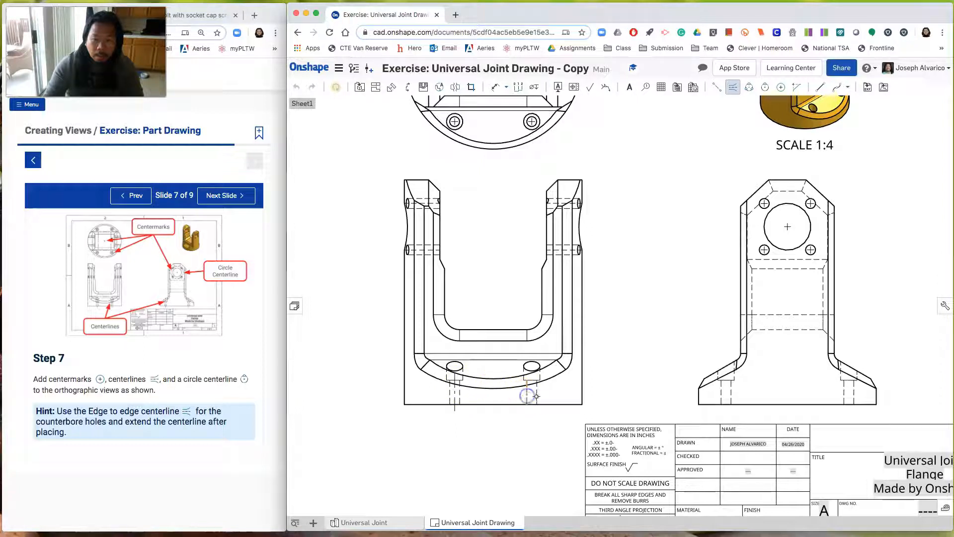
click(537, 397)
Place edge to edge centerlines on both counterbore holes in the base of the right view.
click(721, 386)
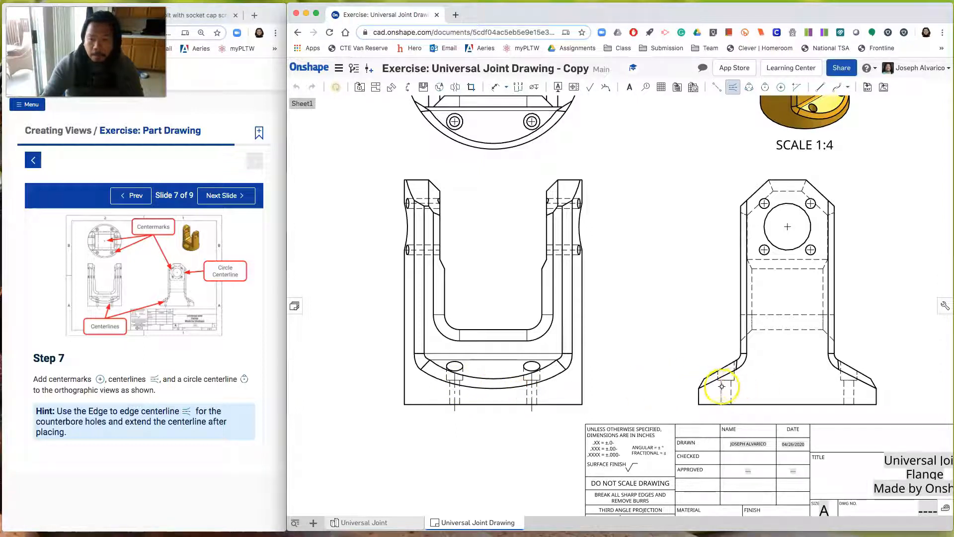
click(731, 390)
click(843, 392)
click(854, 393)
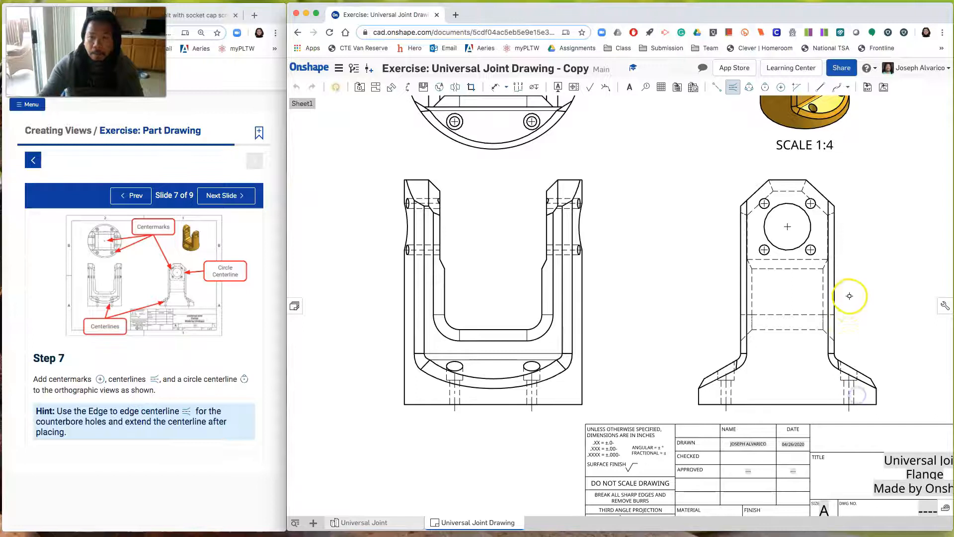
Examine the counterbore holes in the isometric view and compare them with the orthographic views.
scroll(849, 295, down, 1)
scroll(811, 334, down, 1)
scroll(815, 324, up, 3)
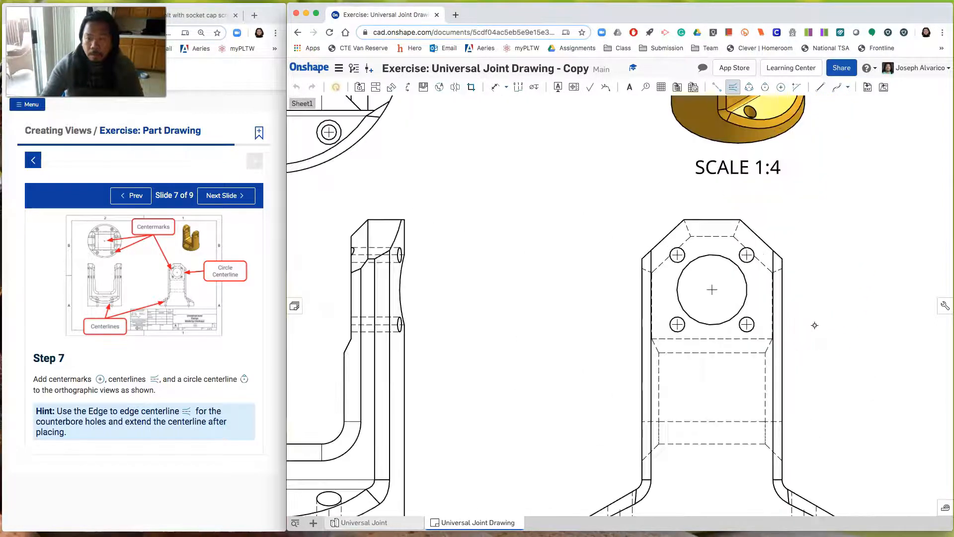
middle_drag(800, 281, 802, 385)
scroll(807, 333, up, 2)
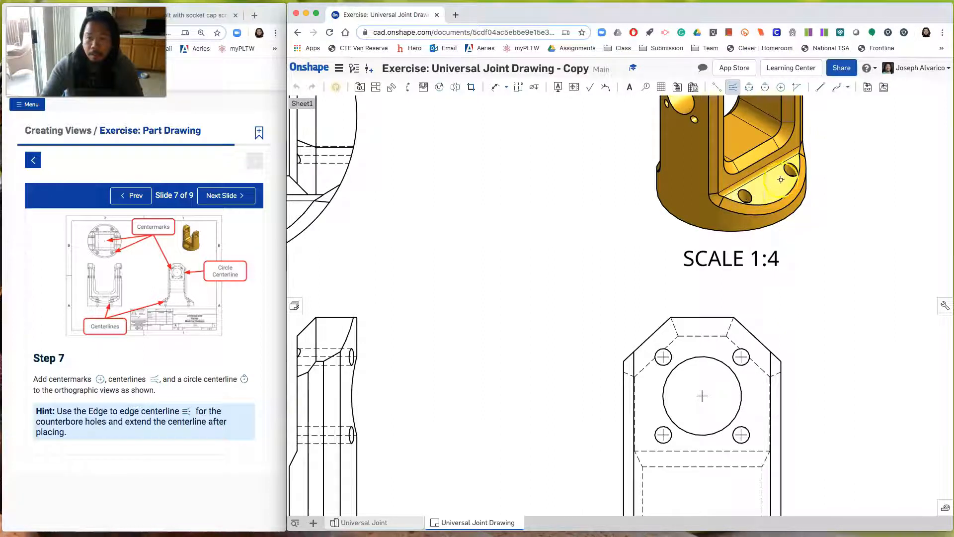
scroll(753, 198, down, 2)
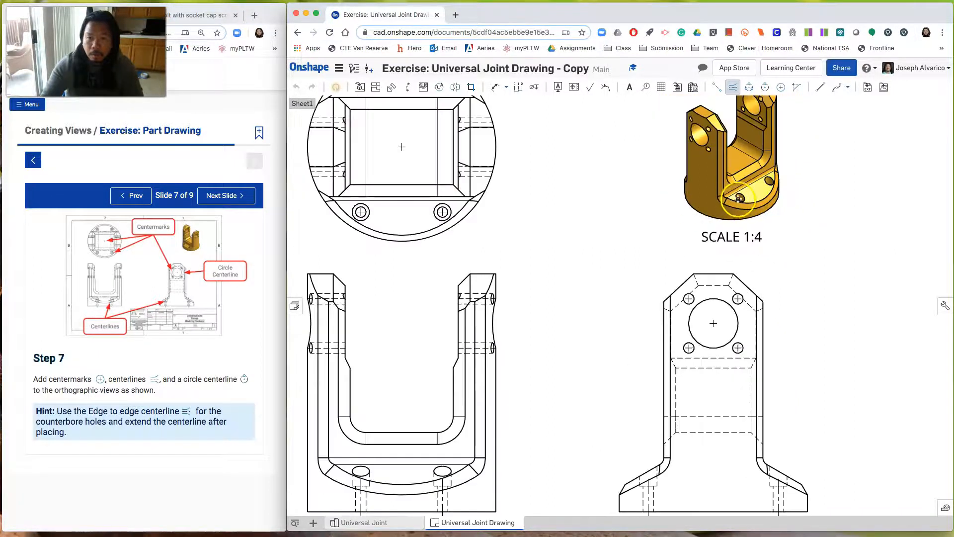
scroll(590, 230, down, 3)
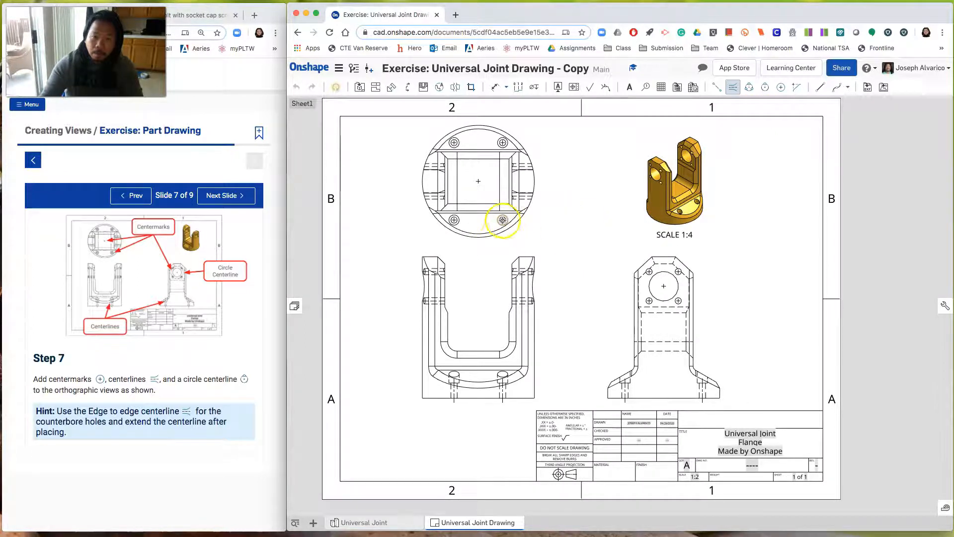
Extend both counterbore centerlines in the front view upward past the tops of the holes.
scroll(566, 288, up, 3)
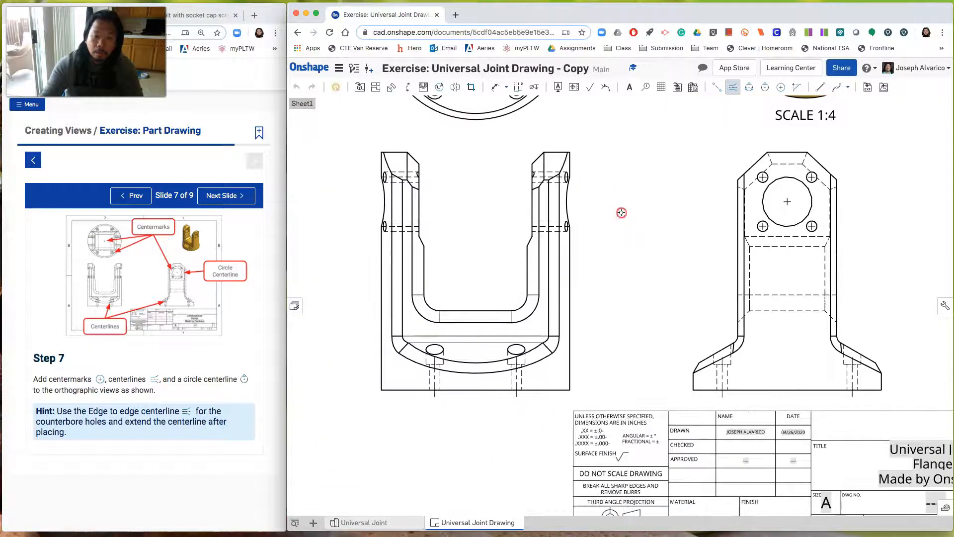
click(511, 377)
click(521, 378)
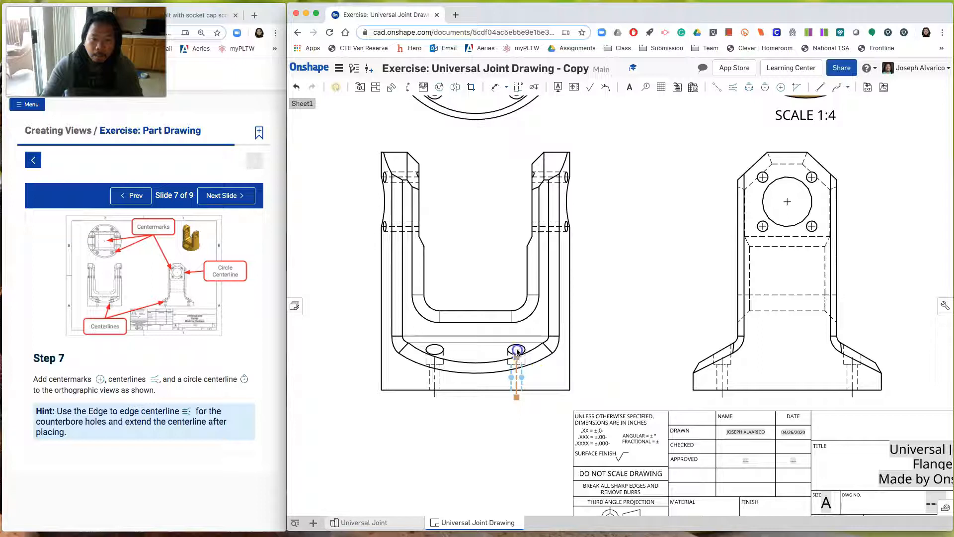
drag(517, 341, 517, 341)
click(435, 378)
drag(434, 358, 435, 341)
Extend both counterbore centerlines in the right view upward beyond the sloped base edges, then clear the selection.
click(721, 380)
drag(722, 357, 722, 349)
click(805, 356)
click(848, 370)
click(853, 376)
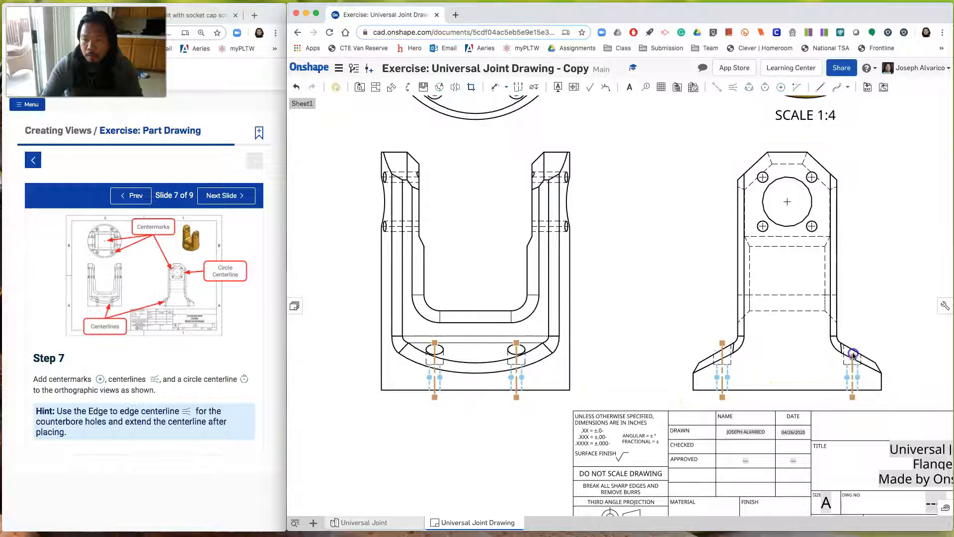
click(870, 322)
scroll(604, 347, down, 4)
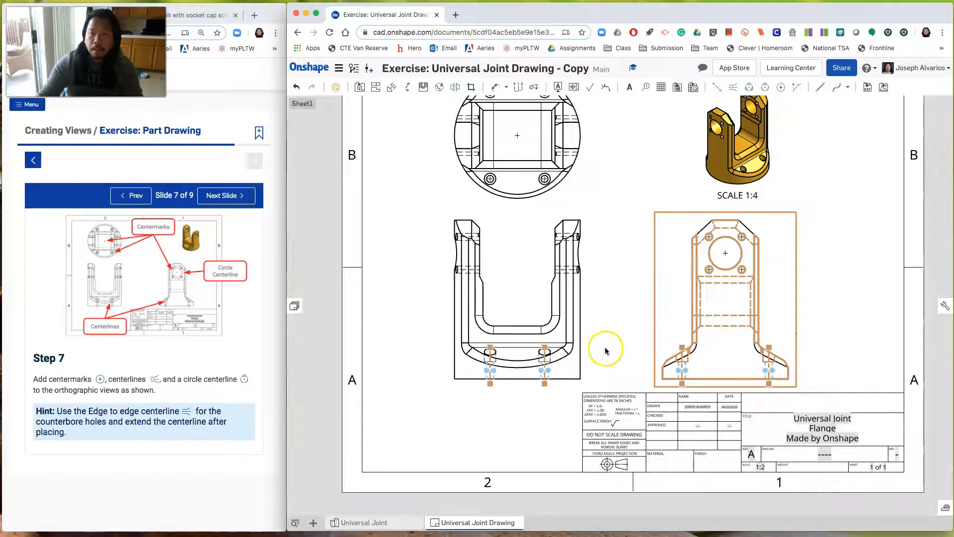
click(612, 339)
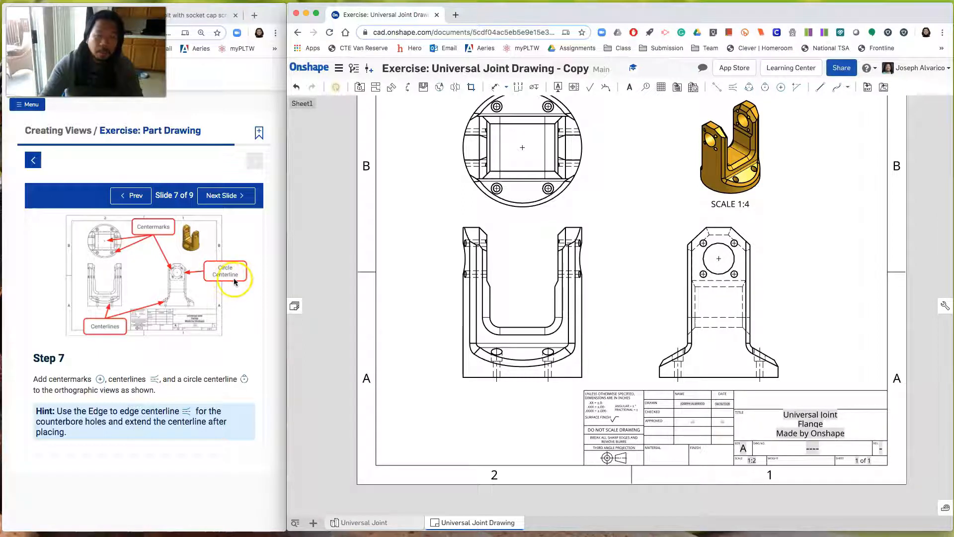
Add a 3 point circle centerline through the centers of the small holes around the right view's large bore.
click(749, 90)
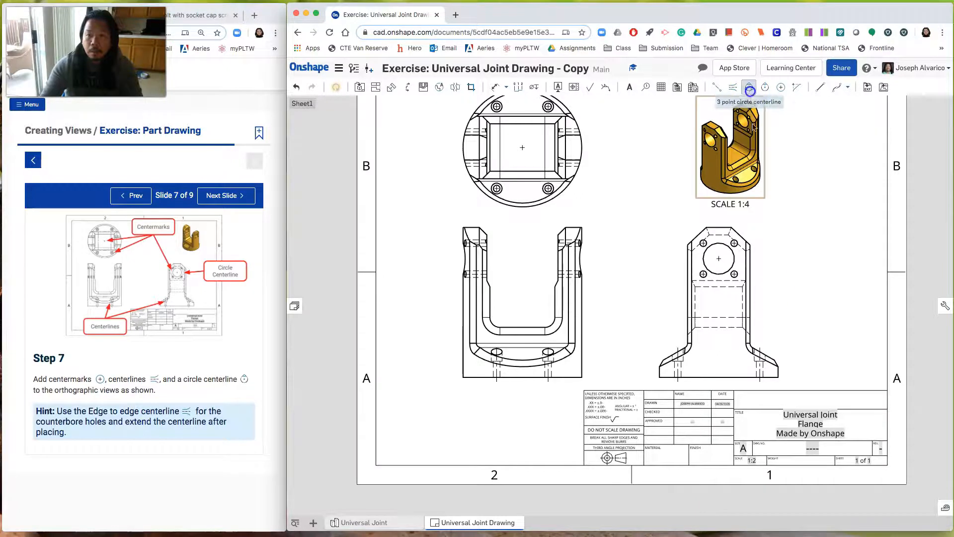
scroll(769, 292, up, 5)
scroll(768, 292, up, 2)
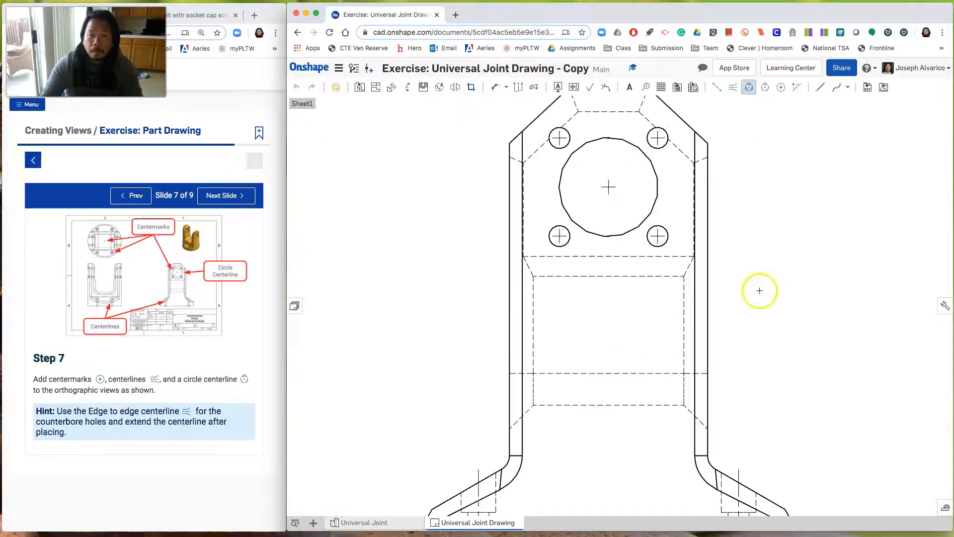
click(558, 237)
click(657, 236)
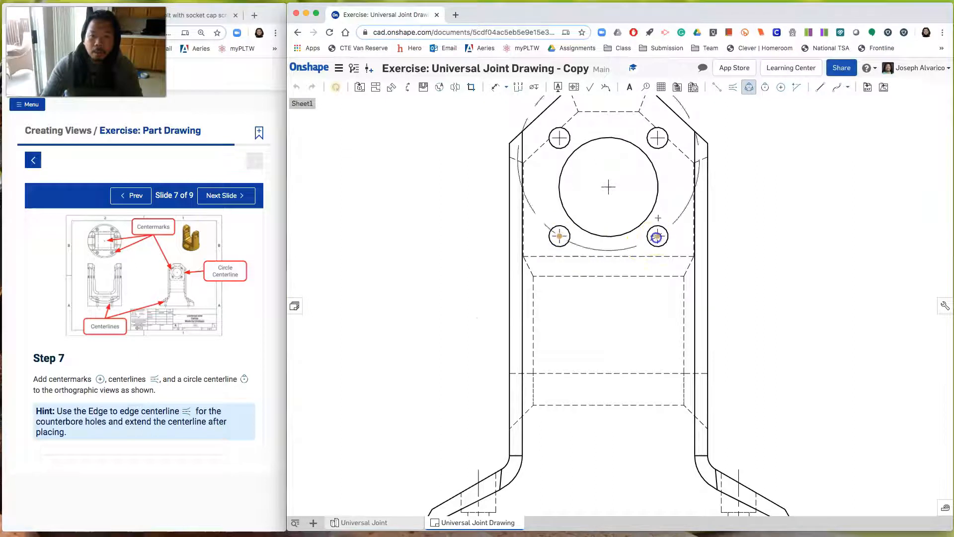
click(658, 138)
scroll(755, 185, down, 3)
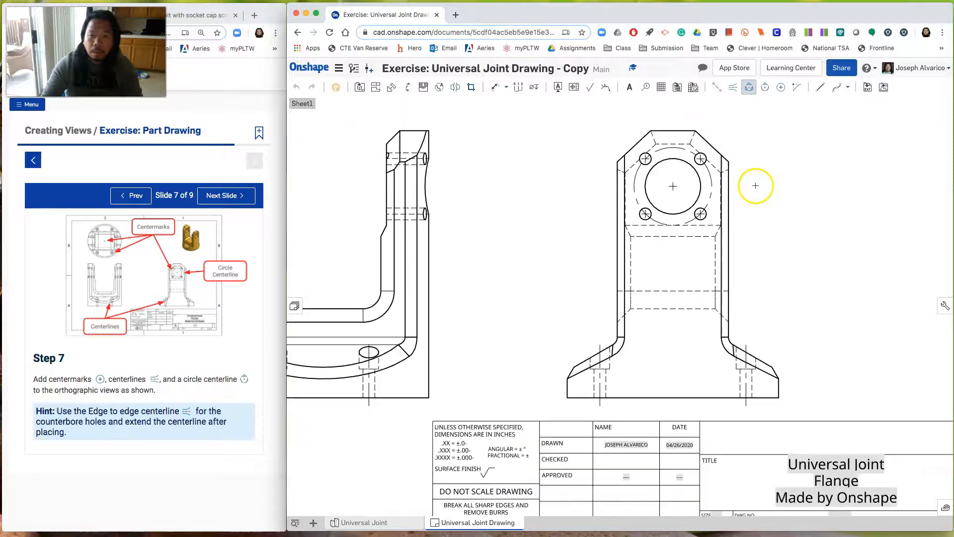
click(768, 185)
key(Escape)
Examine the circle centerline and hole centermarks in the right view against the Step 7 reference.
scroll(775, 185, down, 5)
scroll(770, 263, up, 3)
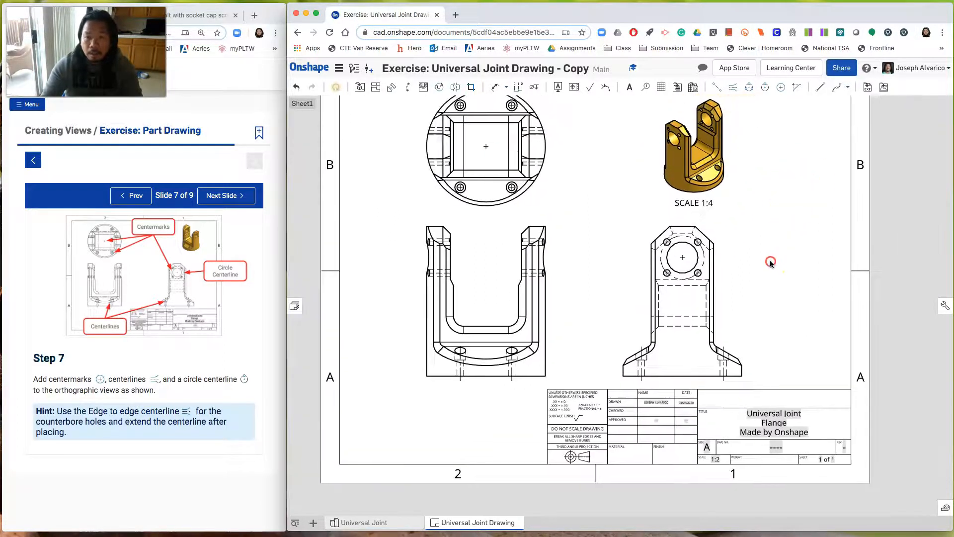
scroll(761, 199, up, 4)
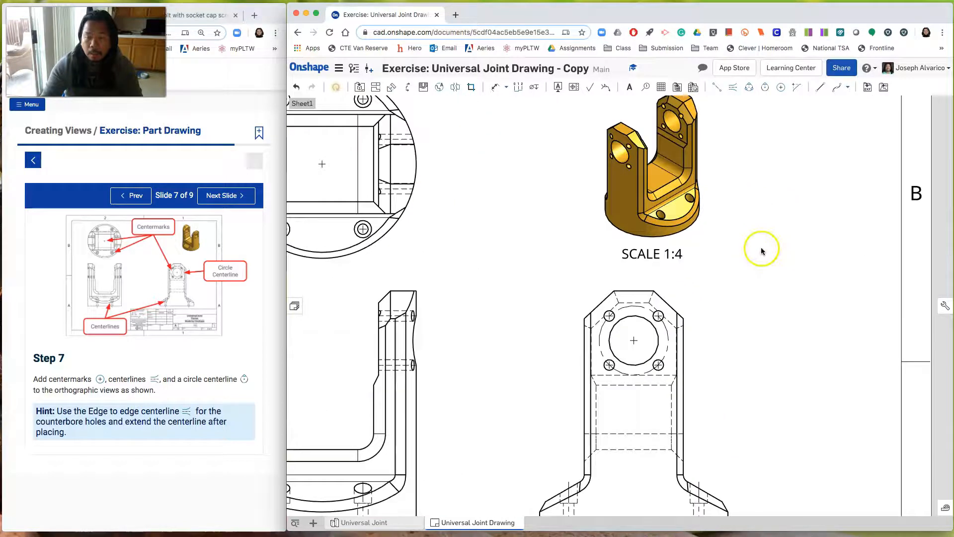
scroll(758, 254, up, 2)
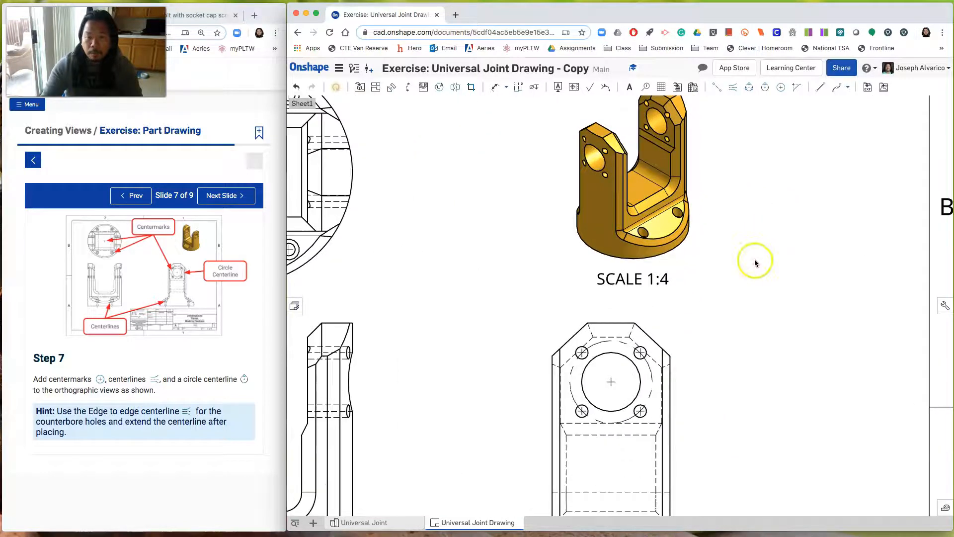
scroll(767, 278, up, 3)
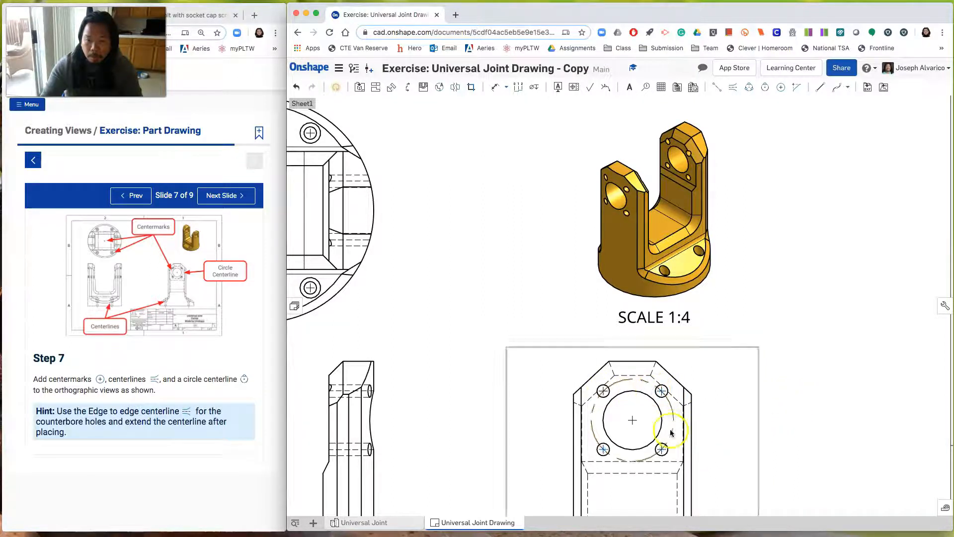
click(627, 459)
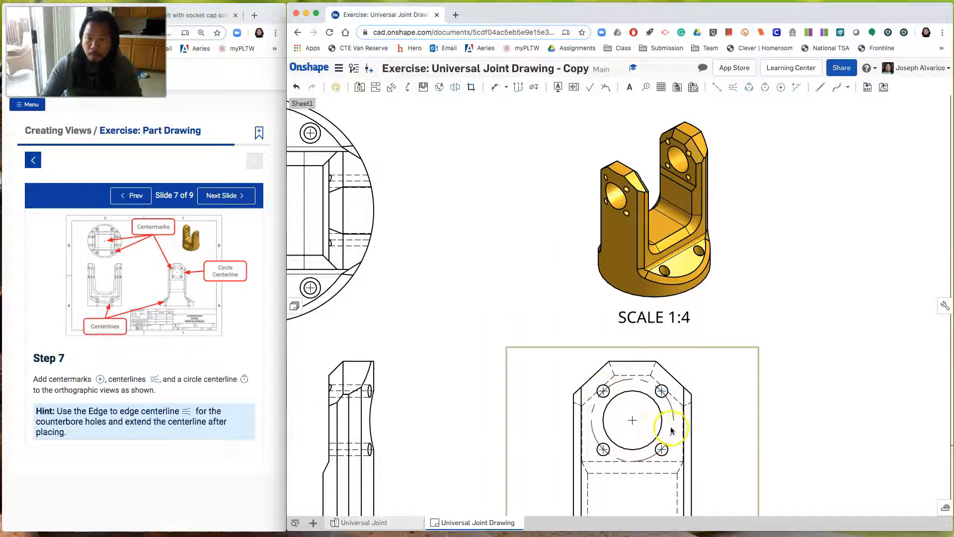
scroll(672, 427, down, 4)
mouse_move(735, 423)
middle_down()
mouse_move(779, 314)
mouse_move(770, 285)
middle_up()
scroll(775, 298, down, 2)
scroll(776, 308, down, 1)
Advance the exercise instructions to Step 8, which covers hole callouts for the top and right views.
click(226, 195)
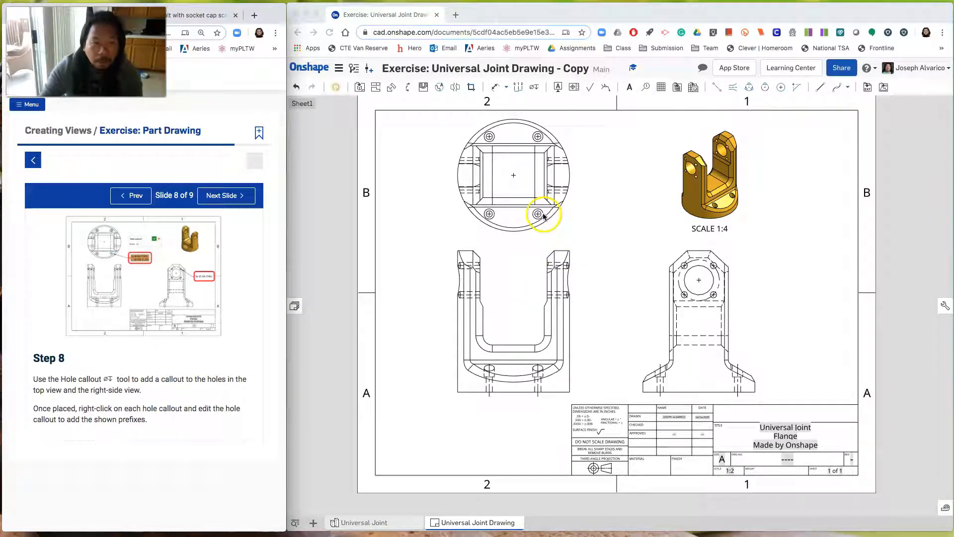
scroll(582, 208, up, 1)
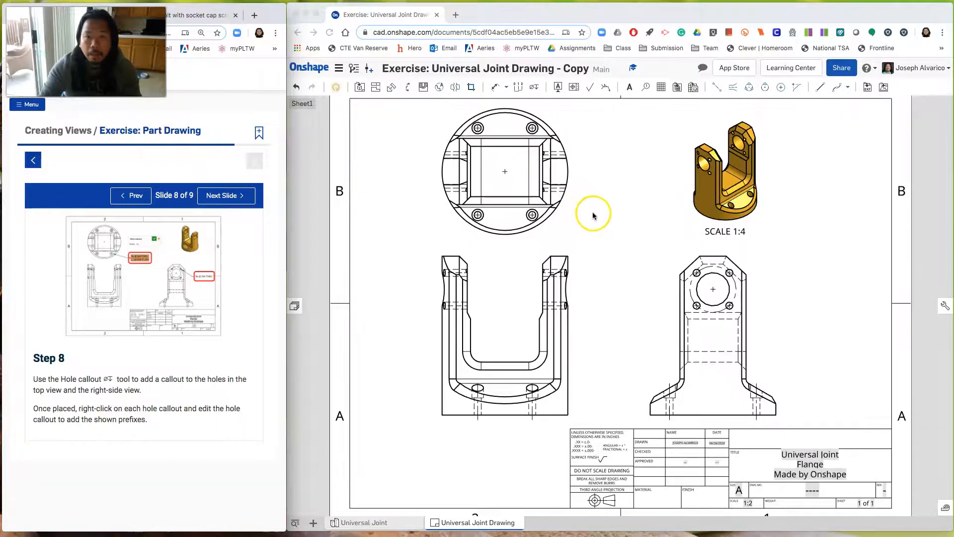
scroll(596, 221, up, 4)
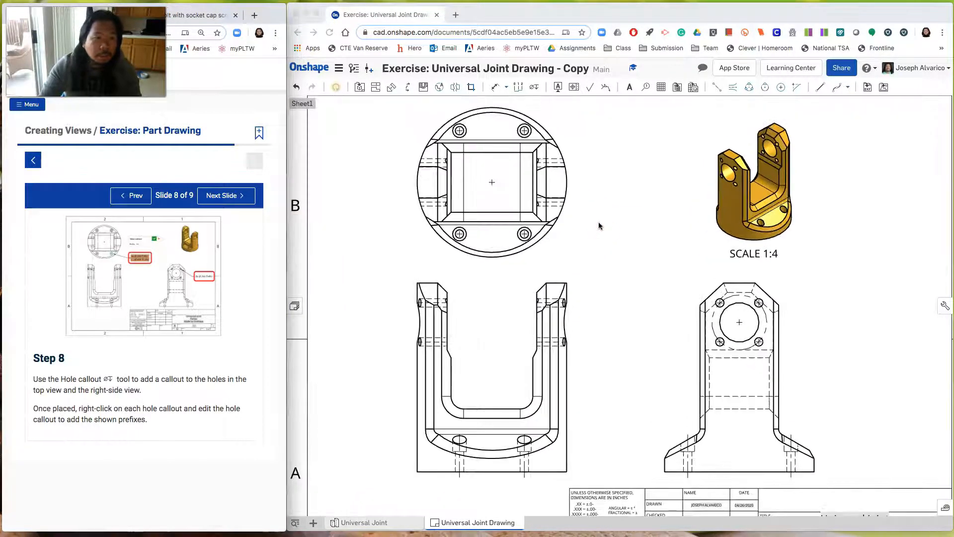
Add a hole callout to the lower-right counterbored hole in the top view, placing its text outside the flange.
right_drag(599, 225, 606, 245)
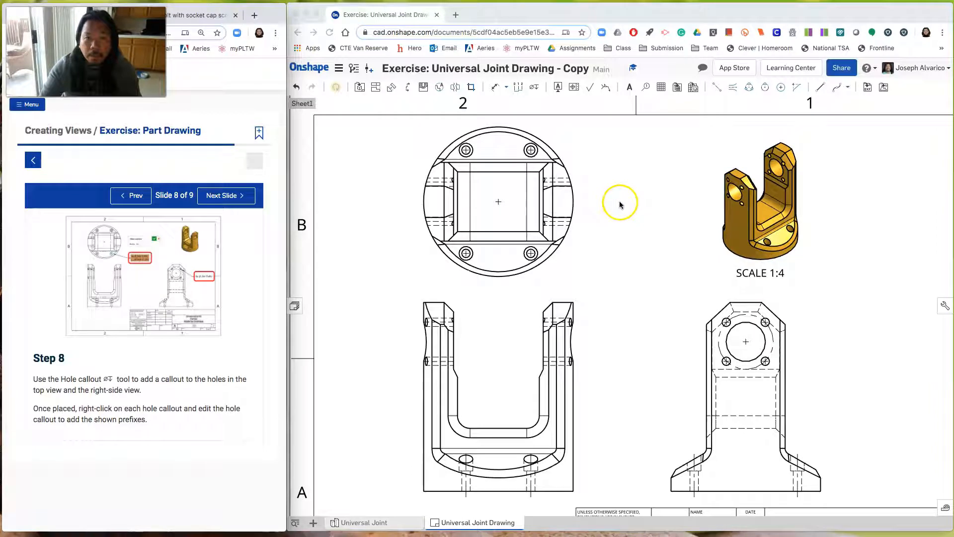
click(534, 88)
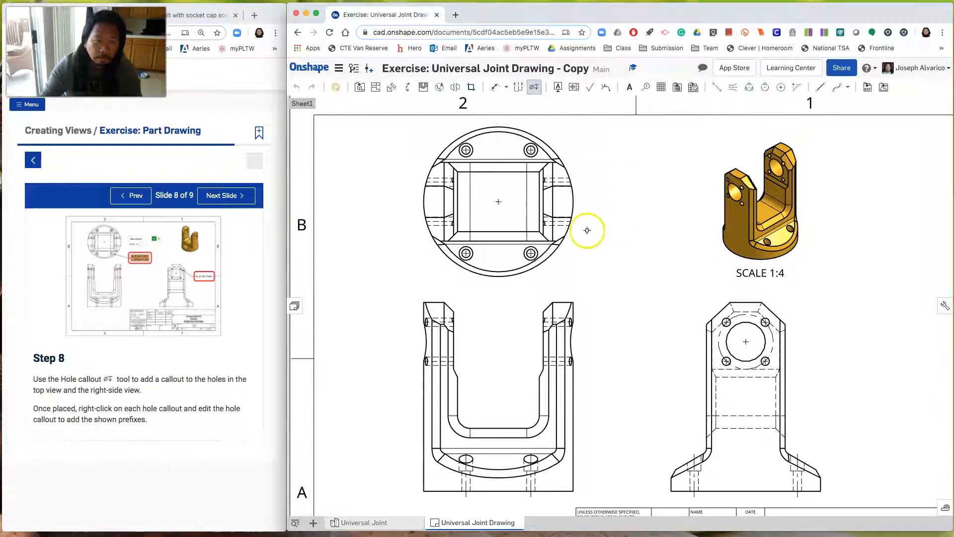
scroll(574, 251, up, 2)
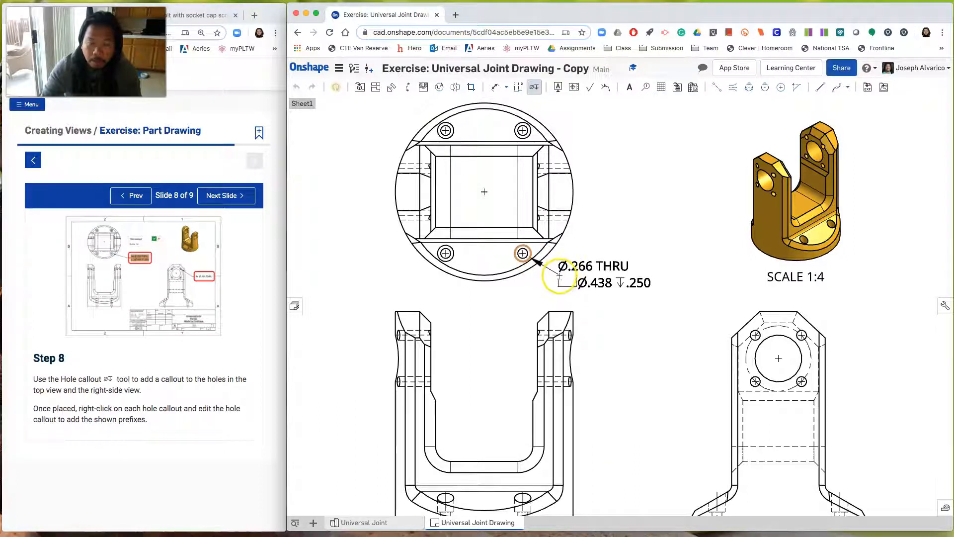
click(563, 278)
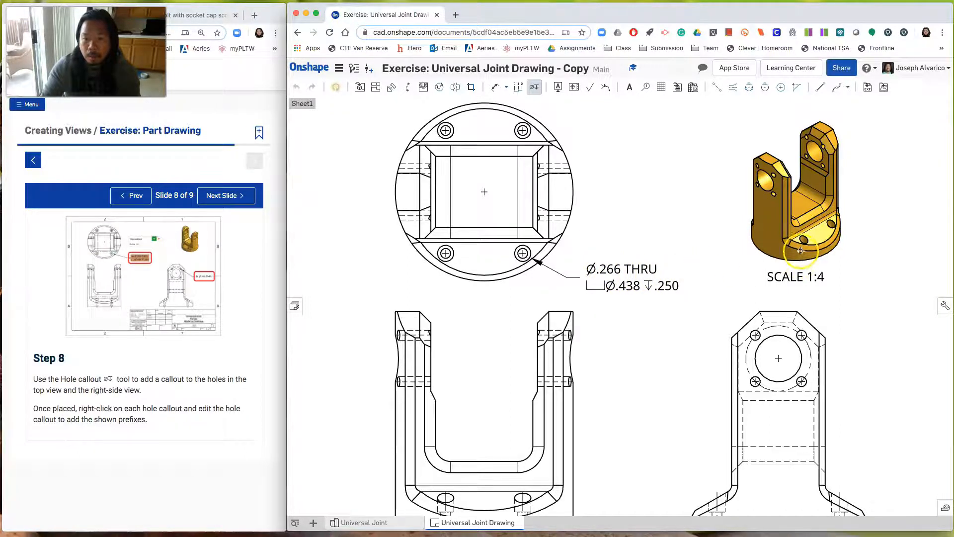
Examine the counterbore callout in the top view alongside the front and right views, then leave the Hole callout tool.
scroll(708, 291, down, 1)
middle_drag(695, 301, 707, 202)
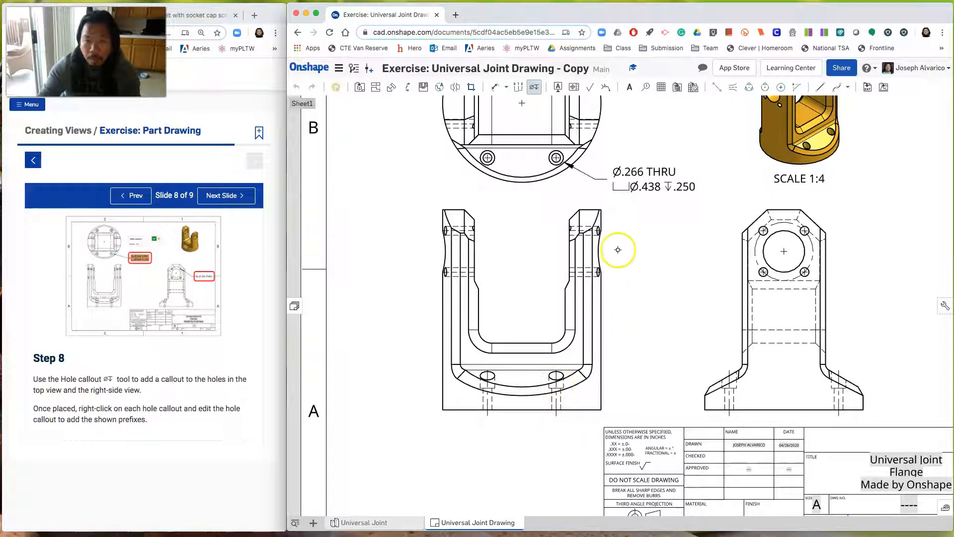
scroll(618, 249, up, 2)
middle_drag(639, 228, 643, 304)
scroll(643, 303, up, 2)
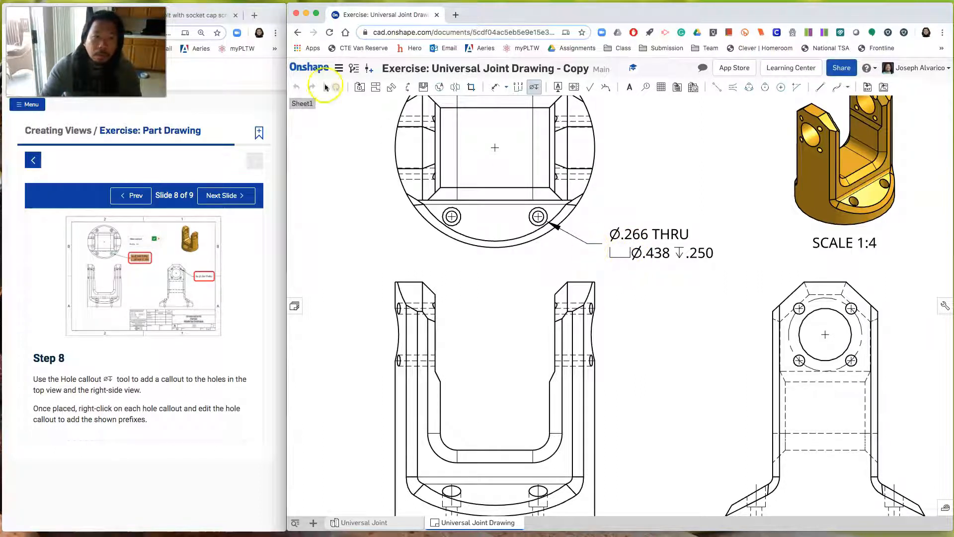
click(204, 18)
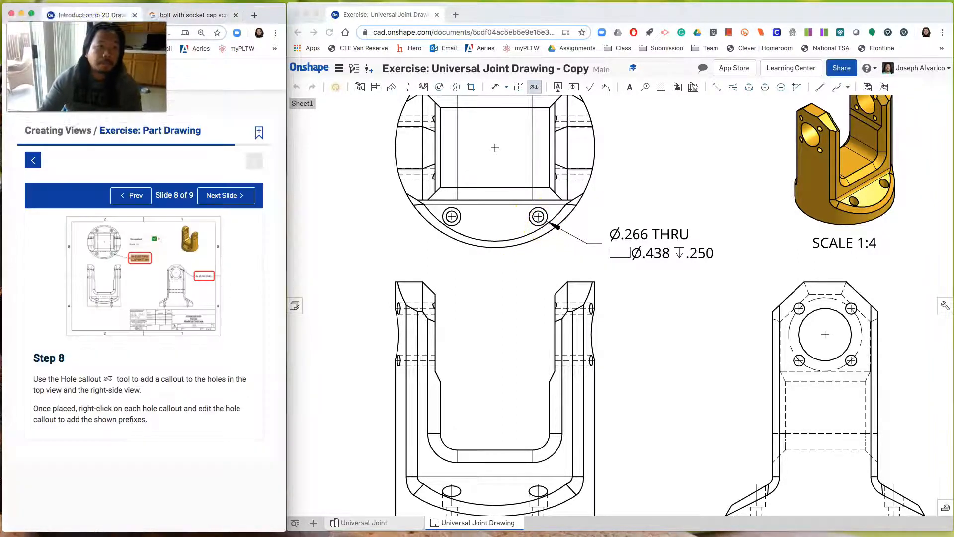
click(668, 237)
scroll(668, 237, down, 3)
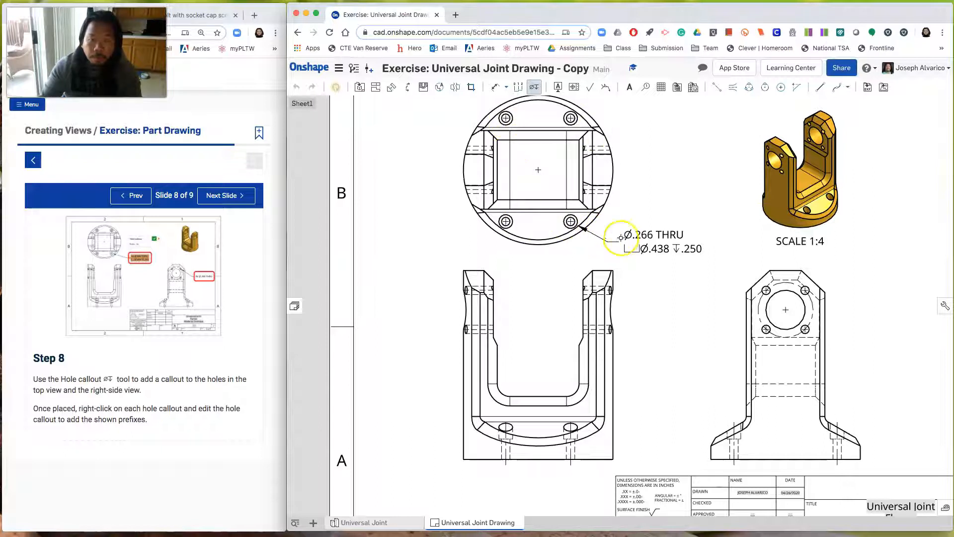
key(Escape)
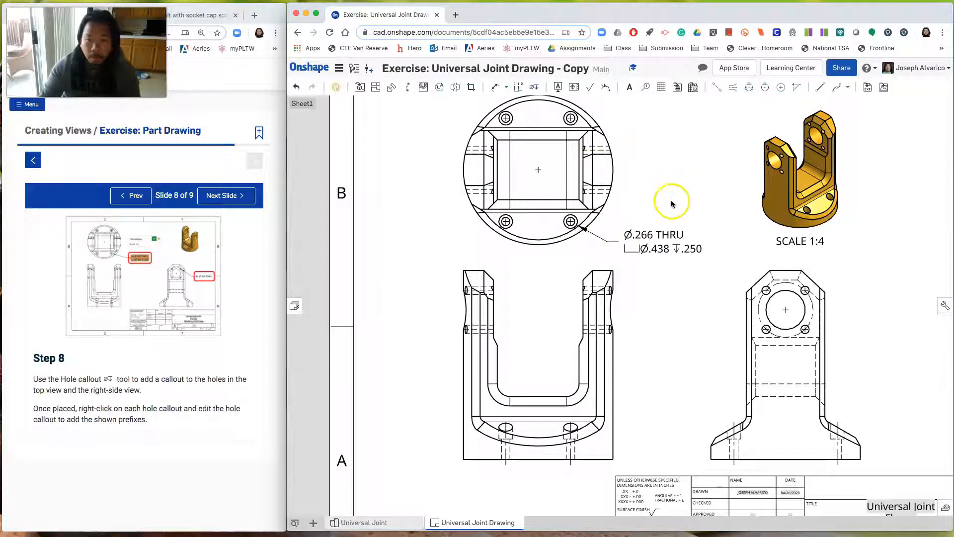
Set the prefix of the top view's counterbored hole callout to 4x.
click(628, 240)
right_click(633, 240)
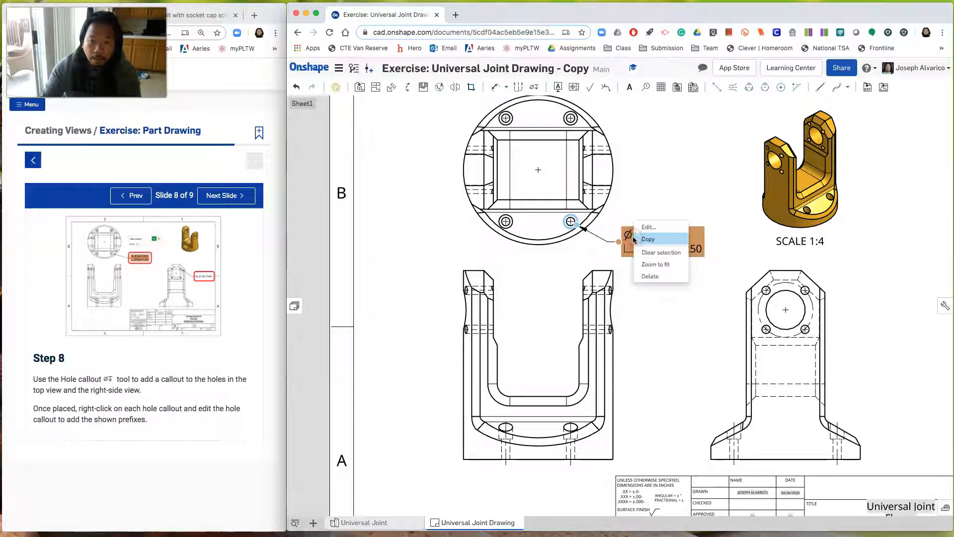
click(652, 226)
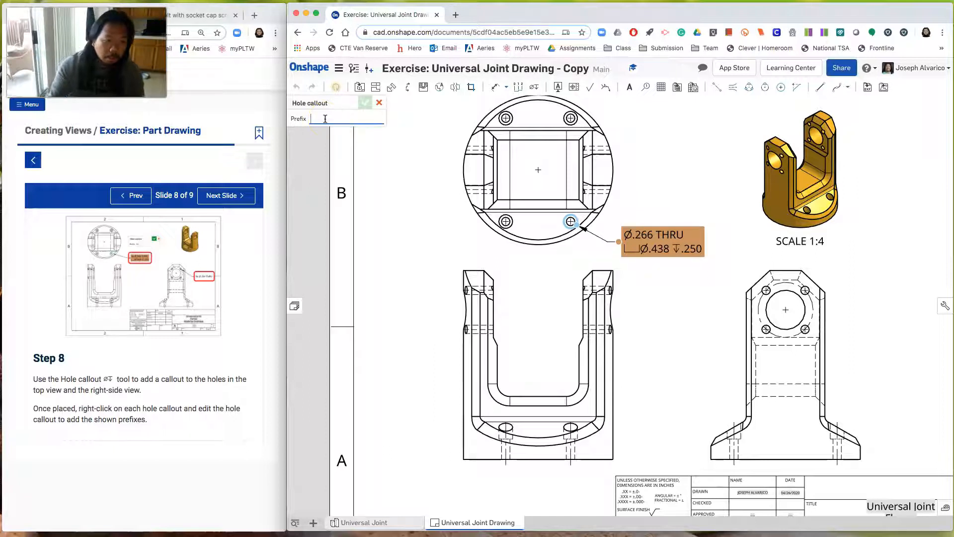
text(4x)
click(365, 102)
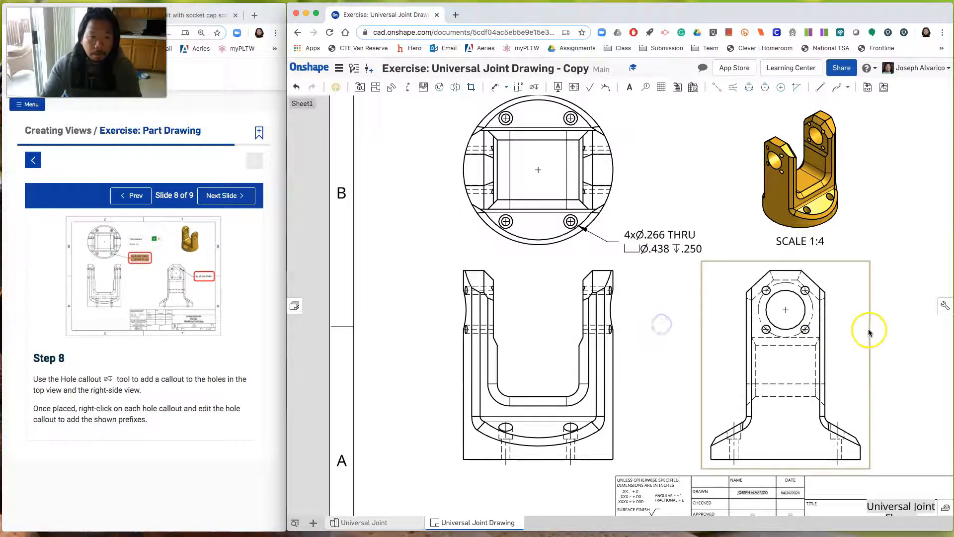
Add a hole callout to the lower-right small hole around the large bore in the right view, with its text beside the part.
scroll(869, 329, up, 2)
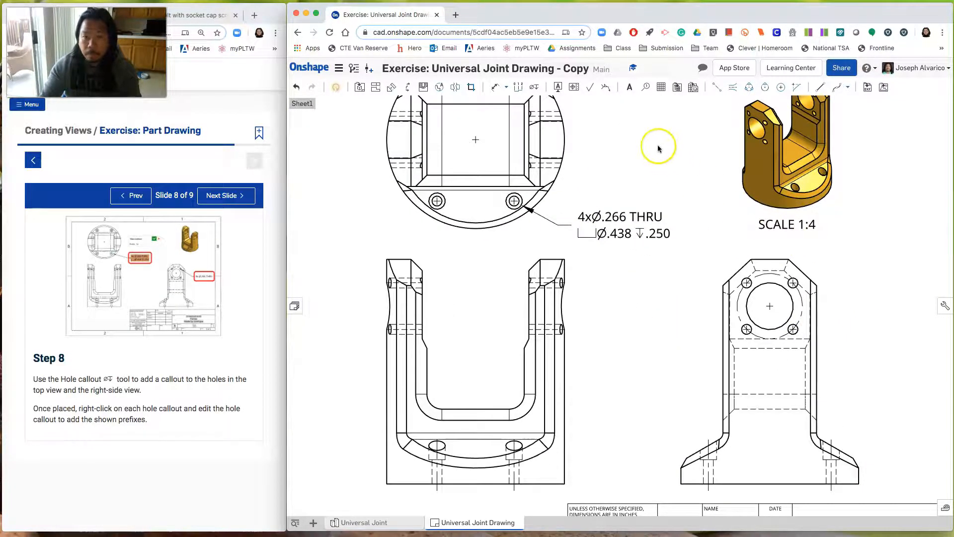
click(534, 87)
click(794, 329)
click(844, 351)
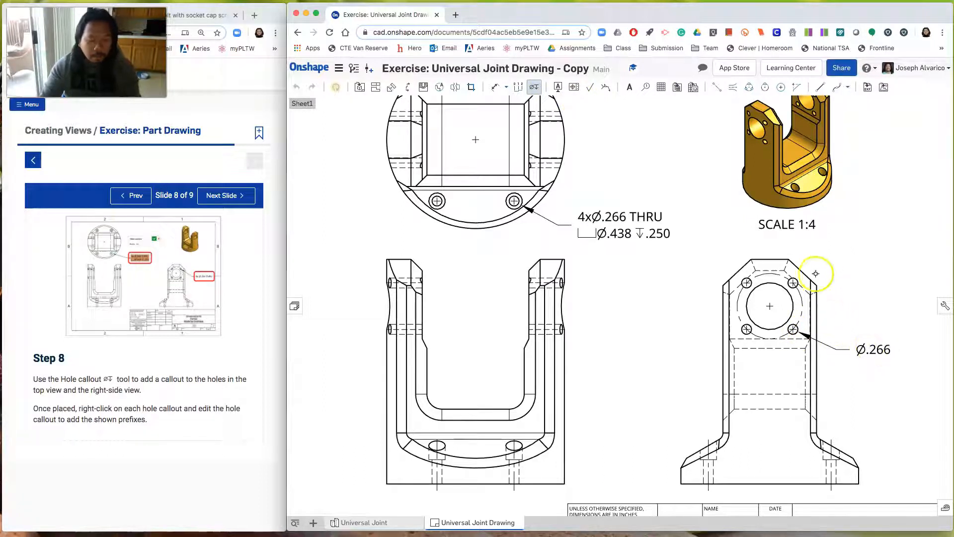
key(Escape)
Set the prefix of the right view's small hole callout to 8x.
right_click(870, 349)
click(851, 343)
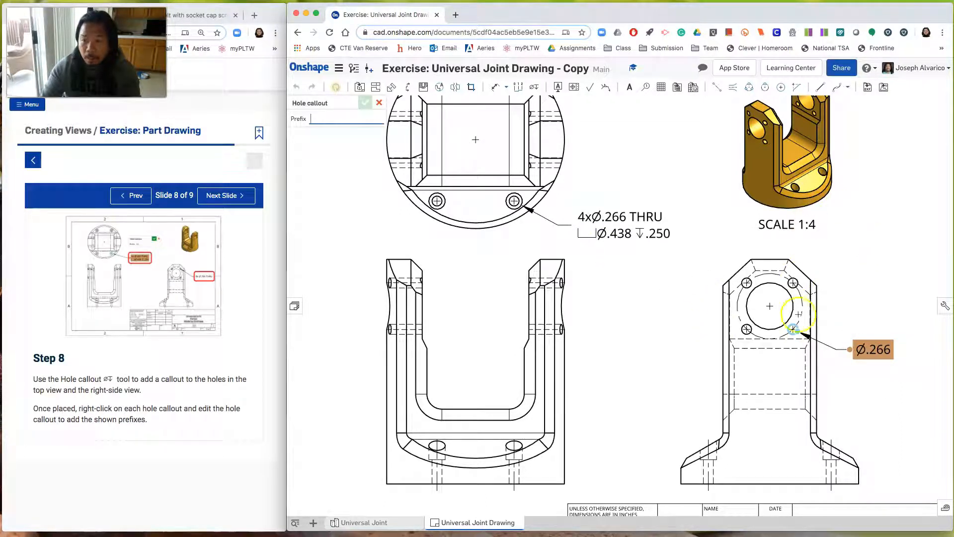
scroll(889, 199, down, 3)
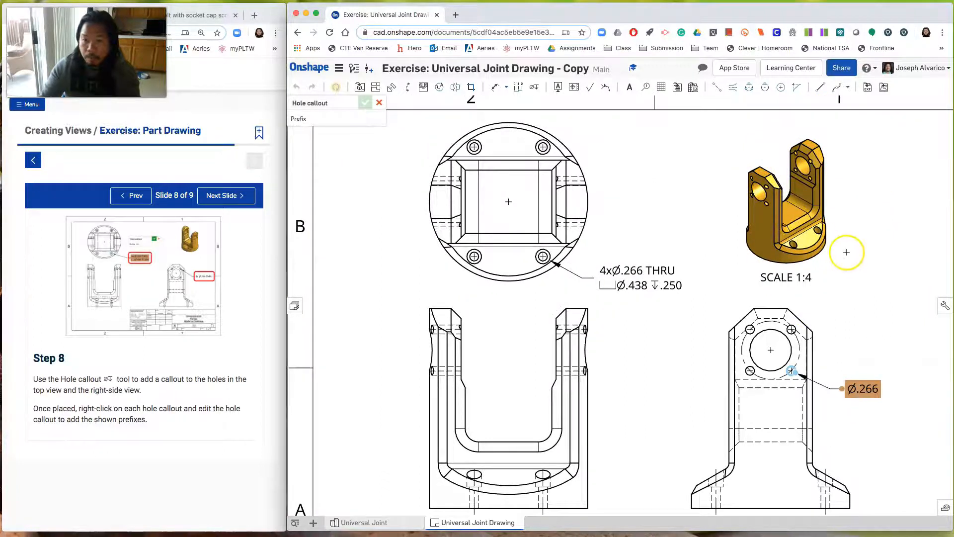
scroll(846, 252, up, 1)
click(323, 119)
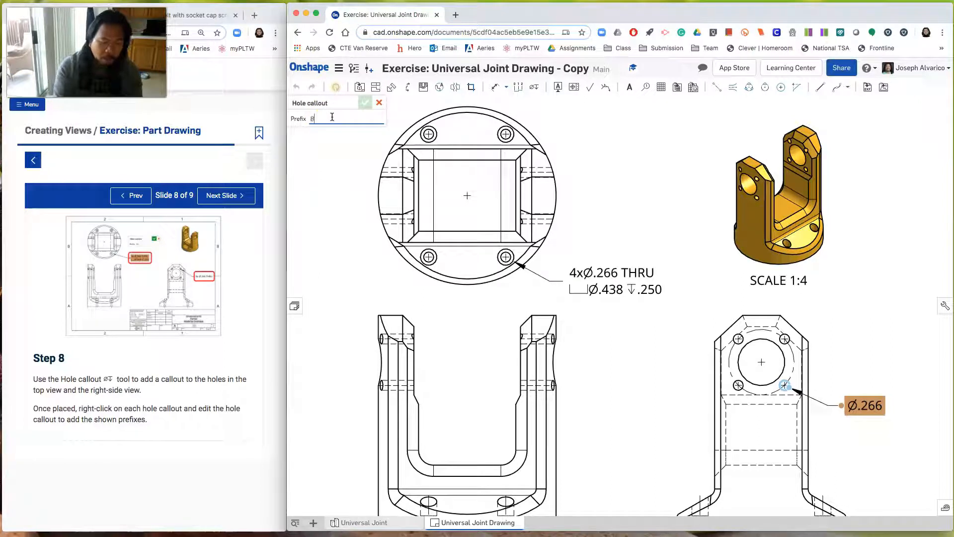
text(x)
click(365, 103)
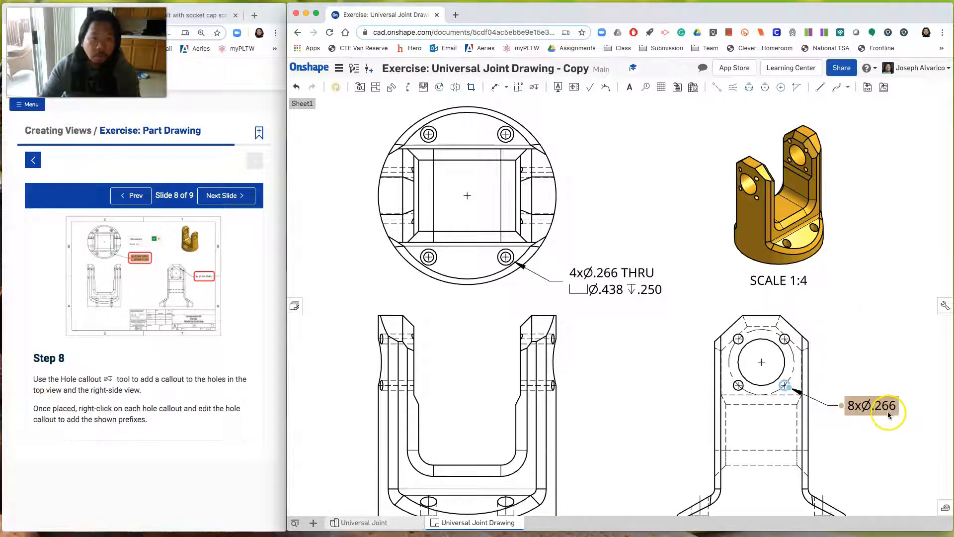
Review both hole callouts on the sheet, then advance the exercise instructions to Step 9 on adding dimensions.
scroll(890, 418, down, 3)
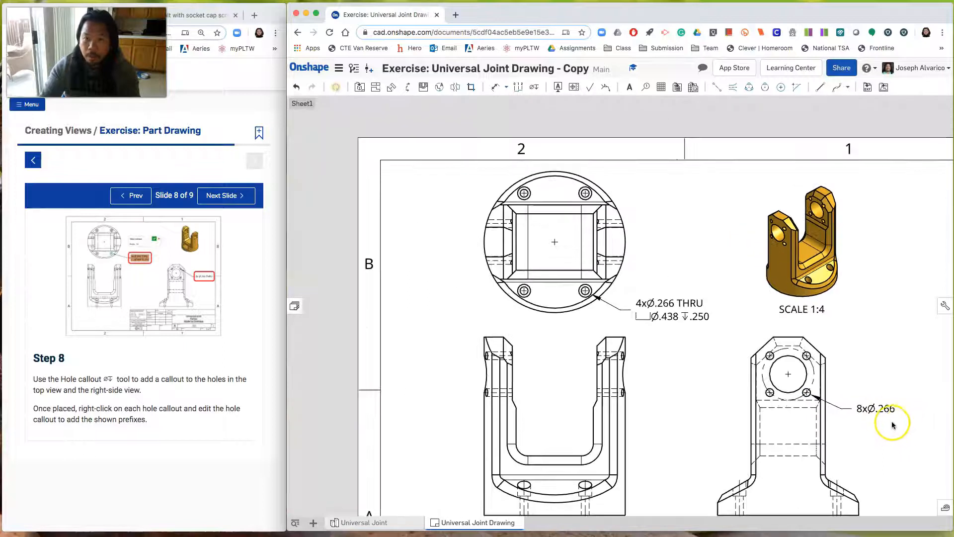
scroll(856, 386, down, 3)
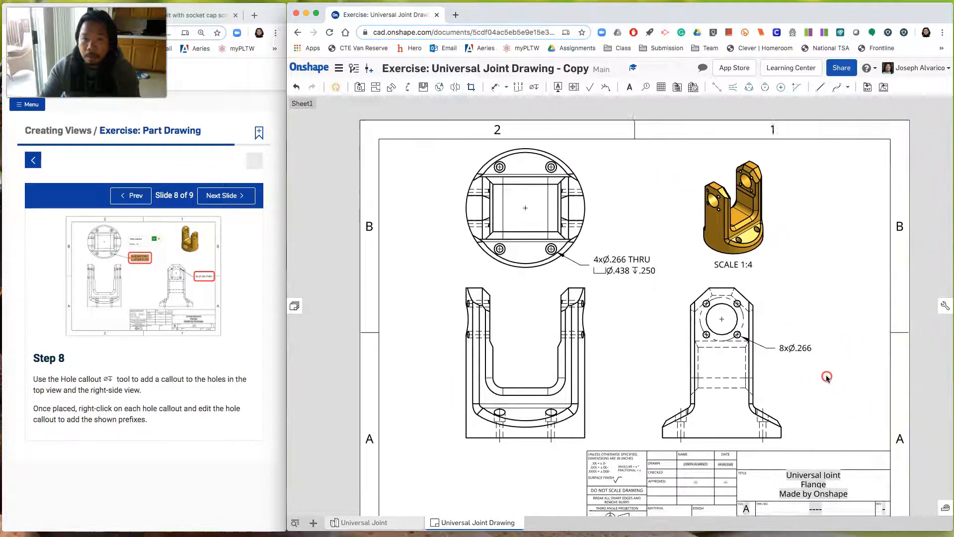
scroll(845, 382, up, 1)
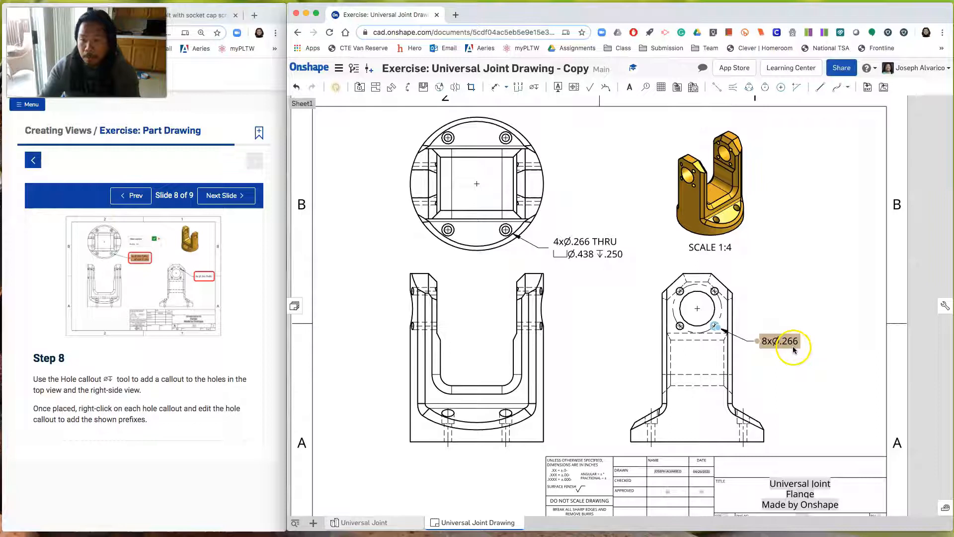
scroll(805, 362, down, 1)
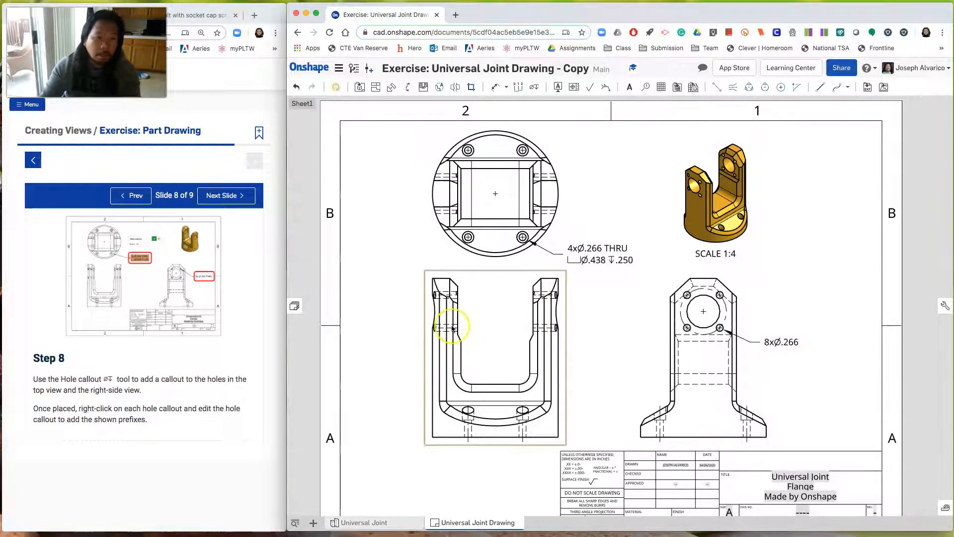
click(239, 296)
click(235, 198)
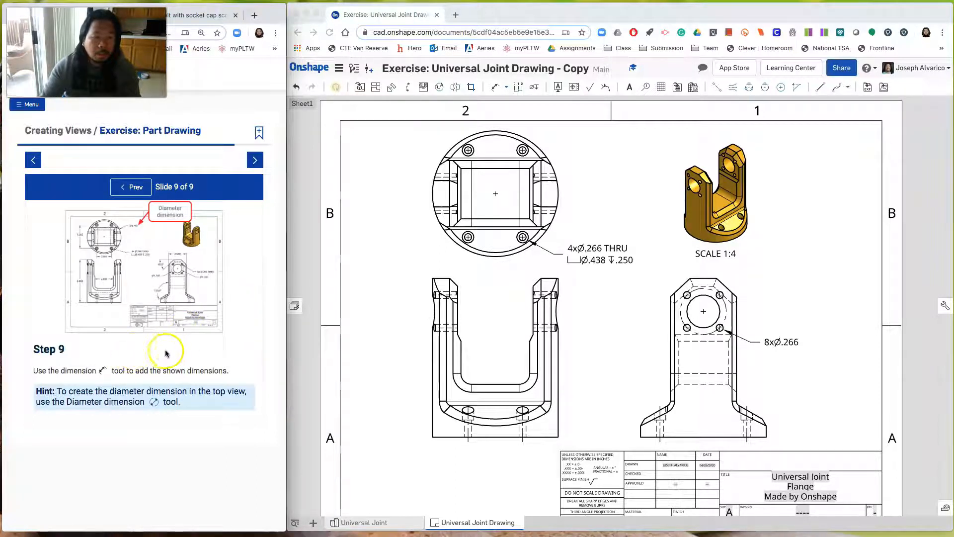
Enlarge the exercise page and widen its window, then narrow the drawing window so both sit side by side.
click(240, 329)
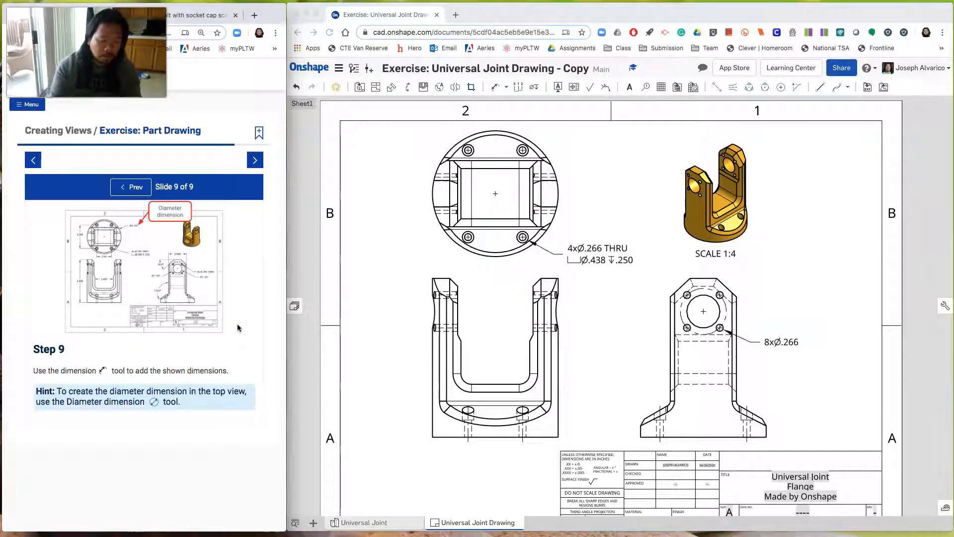
key(ctrl+plus)
key(ctrl+plus)
key(ctrl+plus)
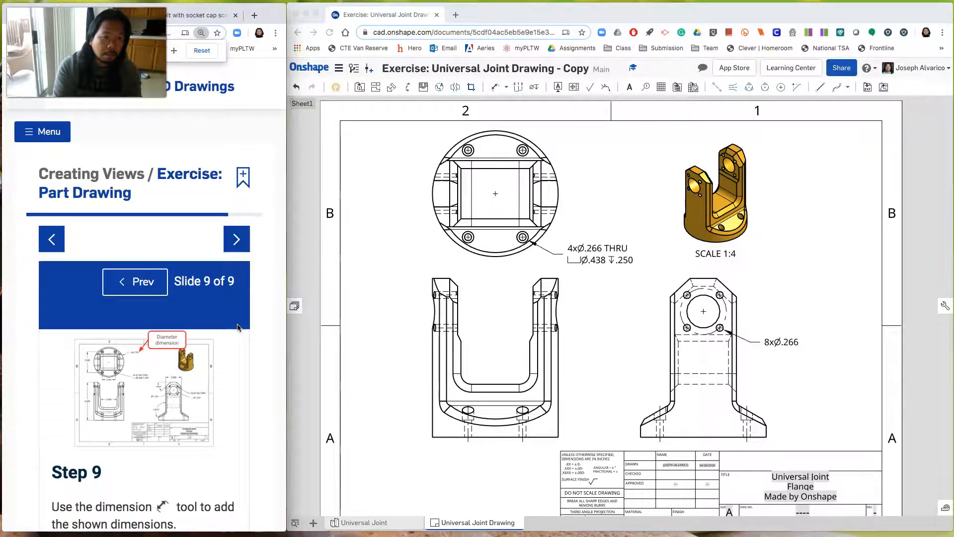
drag(286, 324, 428, 312)
click(614, 305)
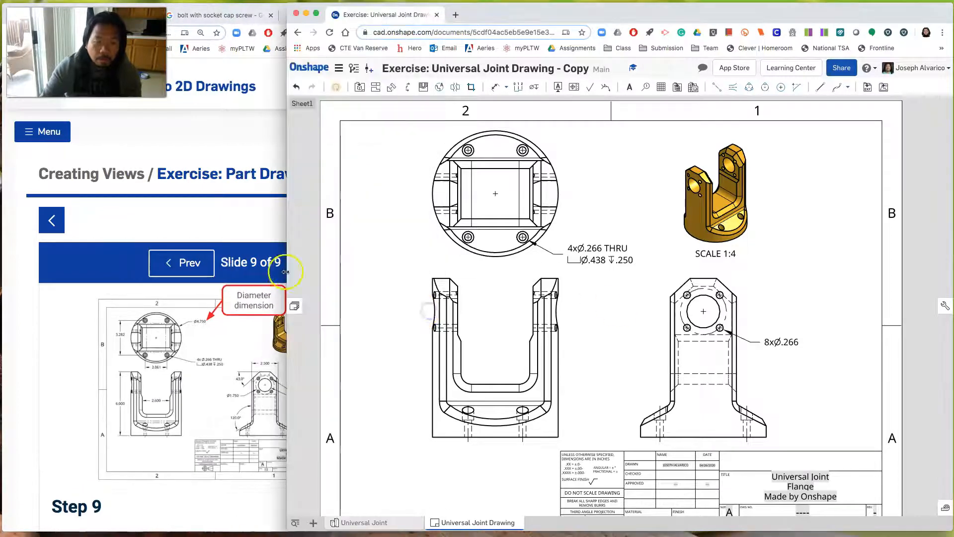
drag(286, 272, 436, 272)
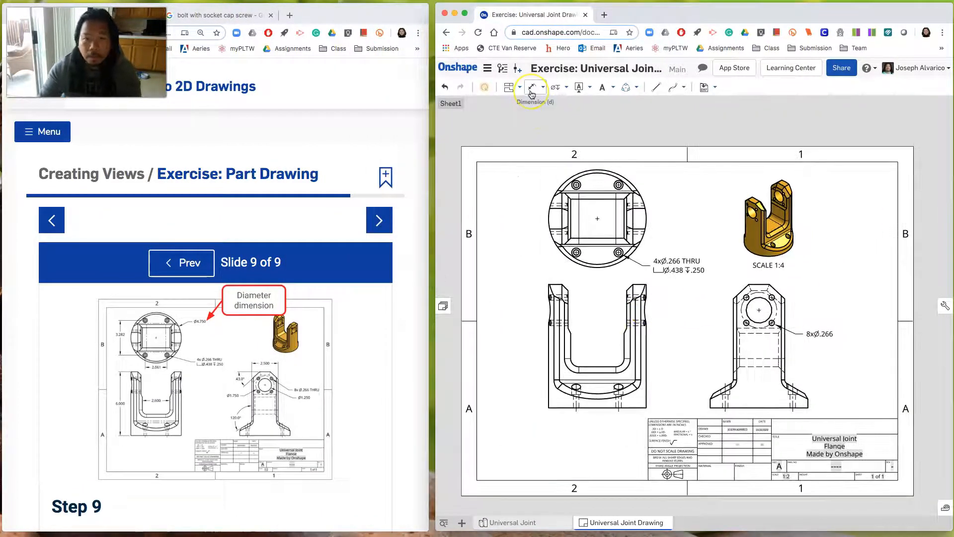
Dimension the vertical distance between the two left counterbored hole centers in the top view, placing it beside the flange.
click(531, 92)
scroll(566, 194, up, 5)
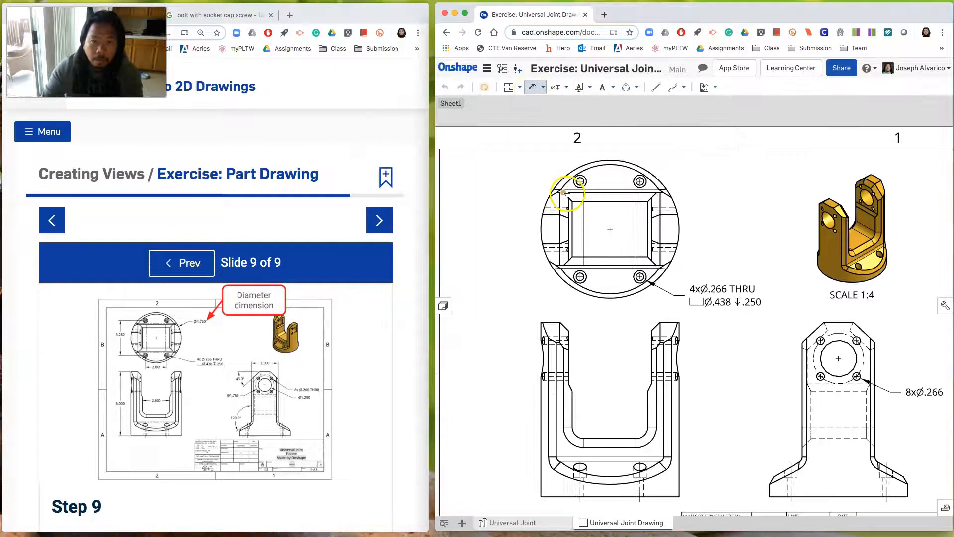
scroll(570, 194, up, 1)
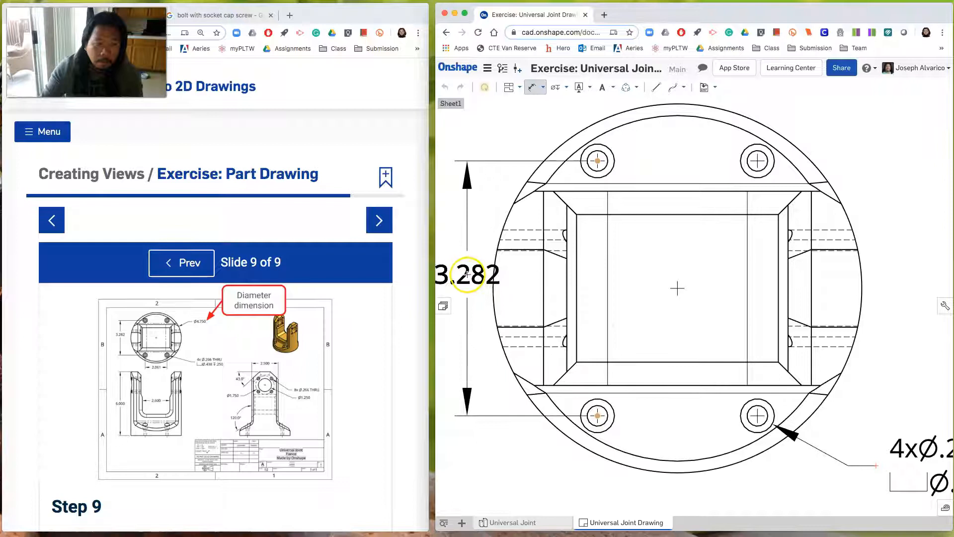
click(469, 275)
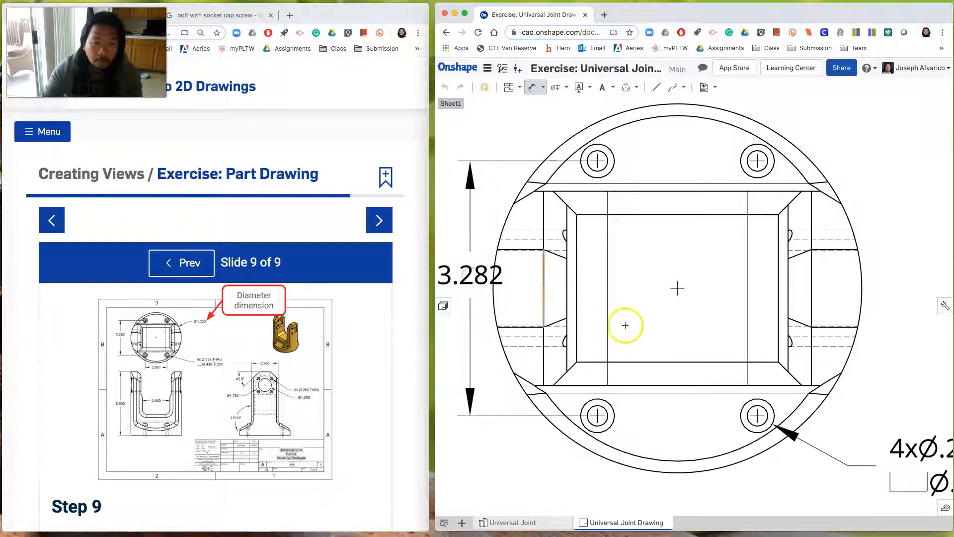
Dimension the horizontal distance between the two lower counterbored hole centers, placing it below the top view.
scroll(625, 325, down, 2)
right_drag(653, 334, 645, 285)
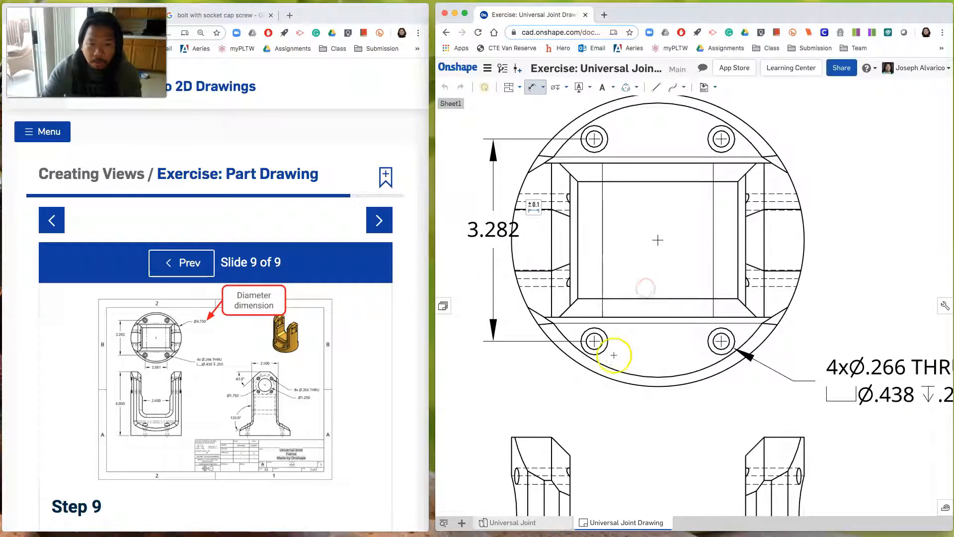
click(594, 341)
click(722, 341)
click(664, 407)
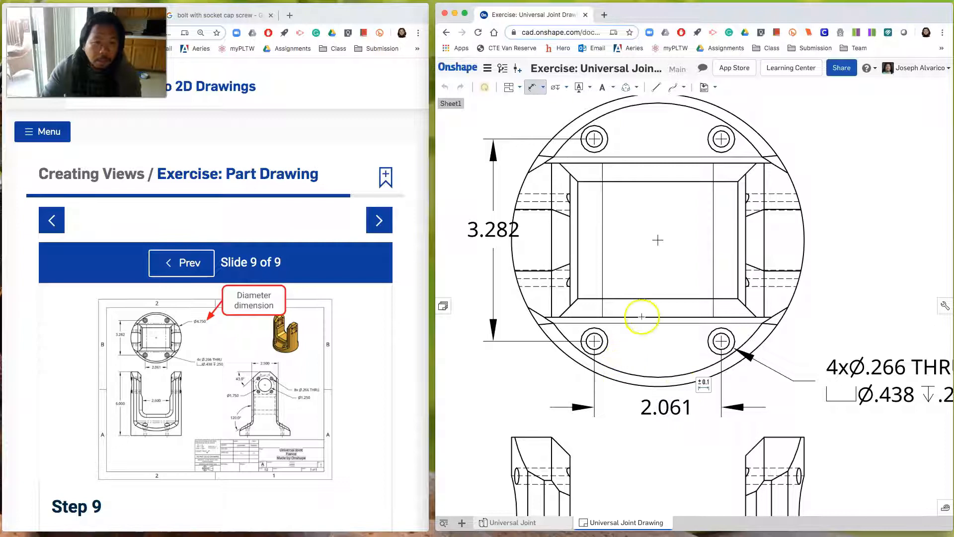
Dimension the front view's overall height beside its left edge and the inside width between the two fork arms.
scroll(649, 306, down, 2)
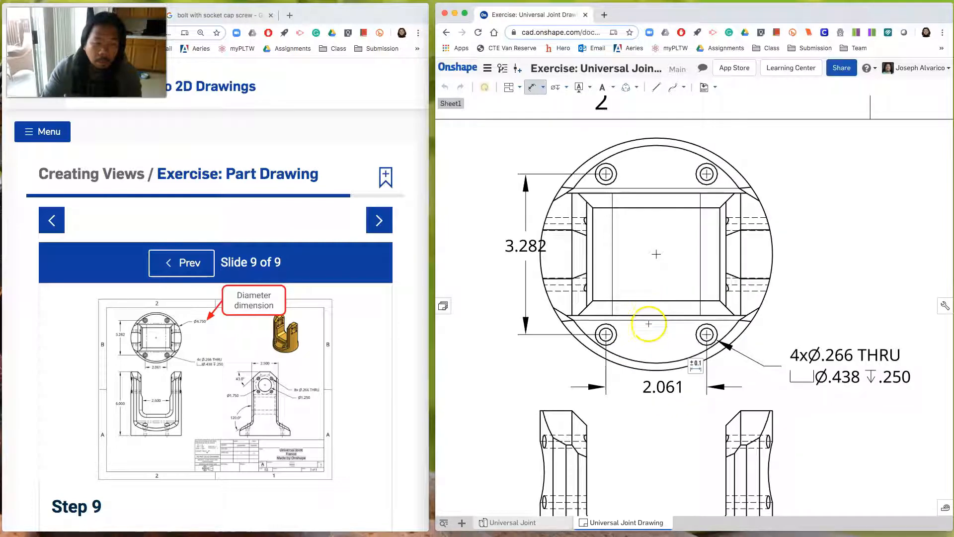
middle_drag(662, 383, 690, 197)
scroll(653, 256, down, 2)
middle_drag(659, 272, 658, 204)
click(601, 189)
click(608, 409)
click(544, 296)
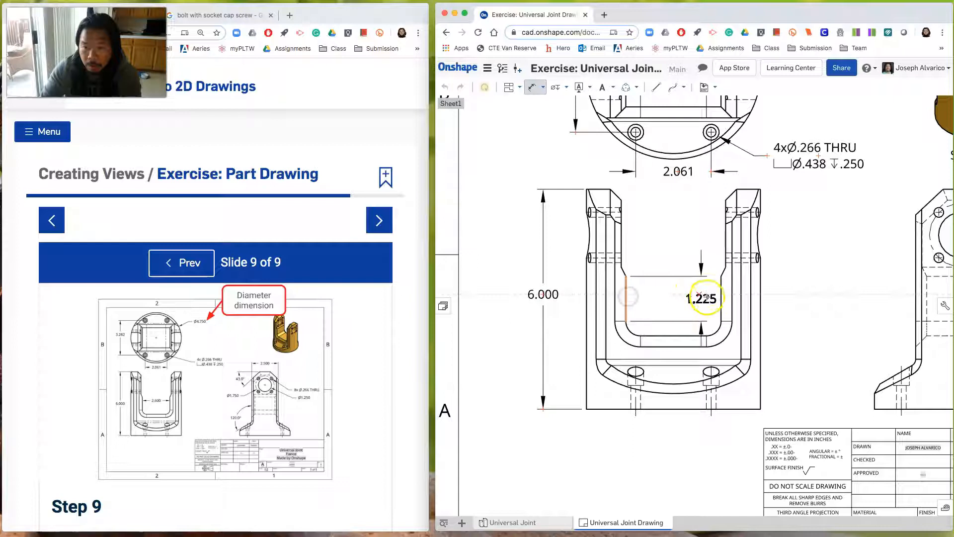
click(721, 297)
click(677, 296)
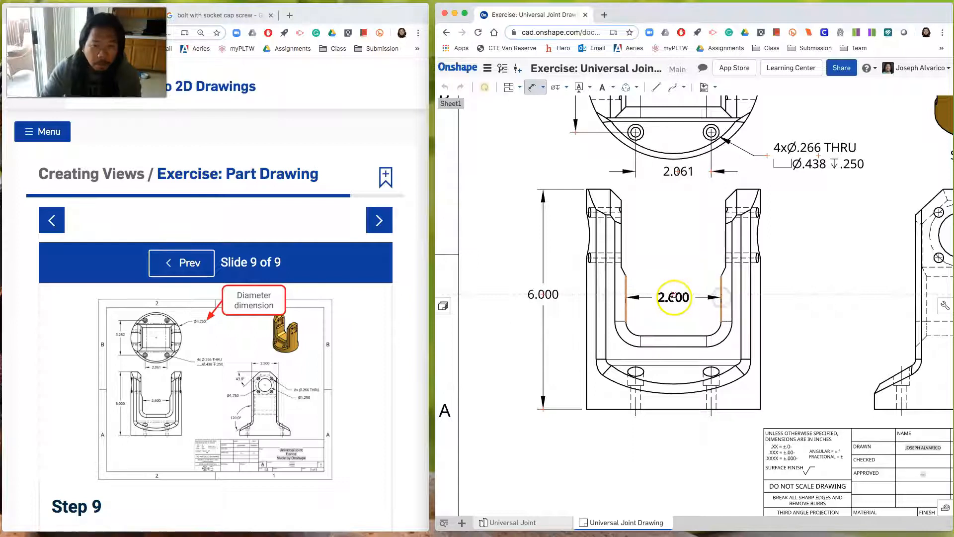
Dimension the overall width between the side view's two outer vertical edges, placing it above the view.
mouse_move(798, 311)
right_down()
mouse_move(663, 328)
mouse_move(610, 346)
right_up()
click(730, 275)
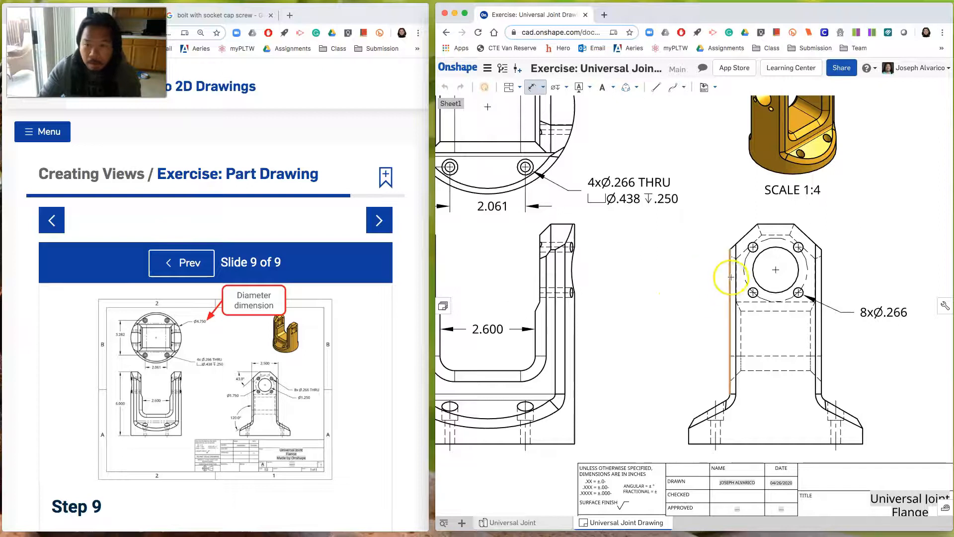
click(822, 284)
click(771, 208)
key(Escape)
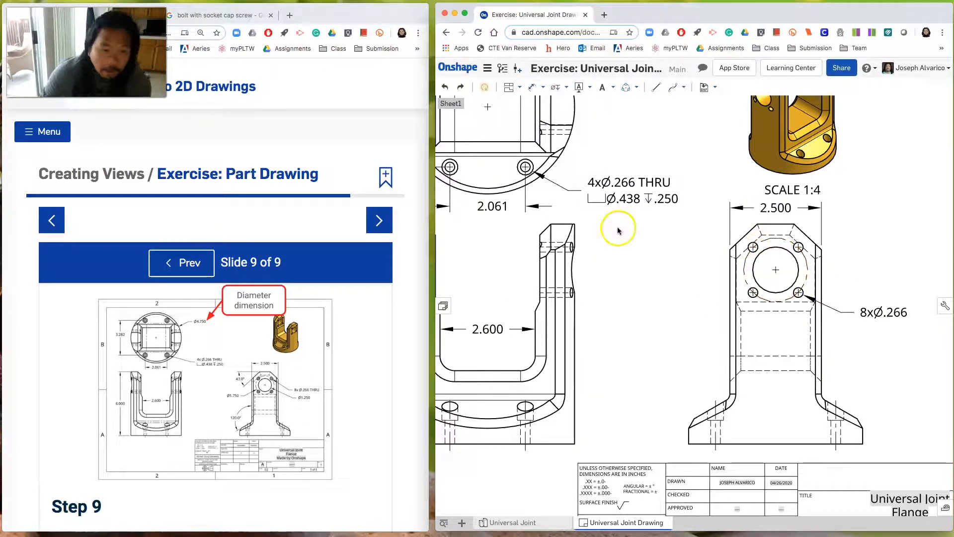
Dimension the angle between the side view's left vertical edge and the sloped edge of its base, placing it outside the part.
click(530, 88)
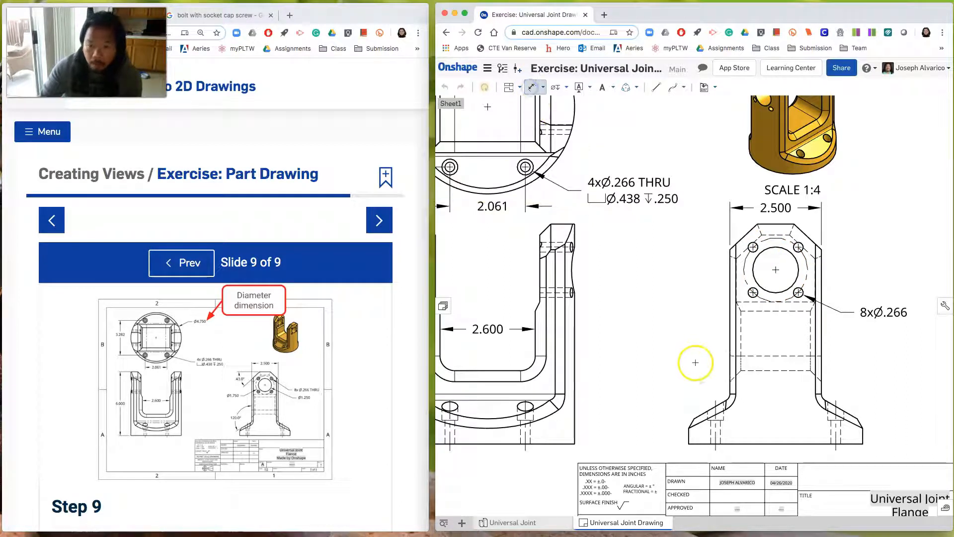
click(730, 370)
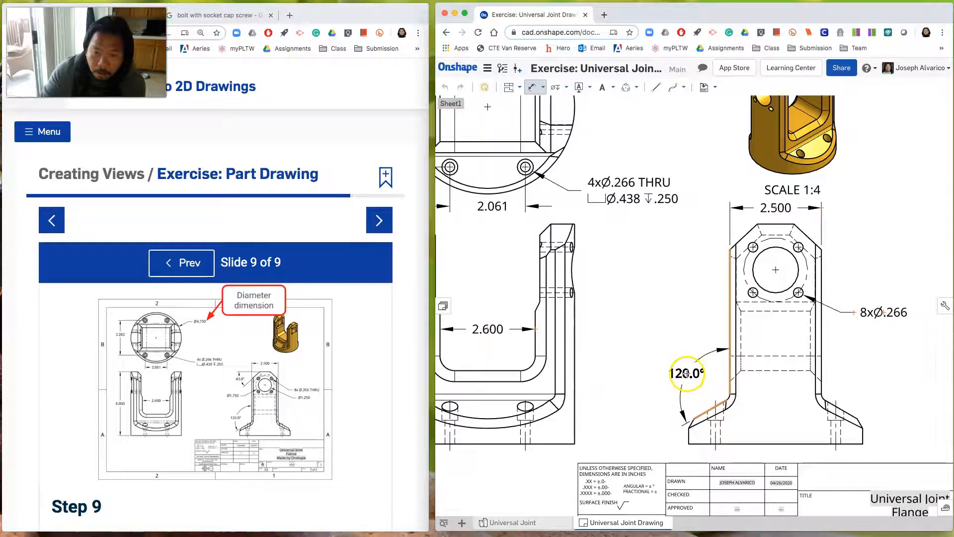
click(682, 373)
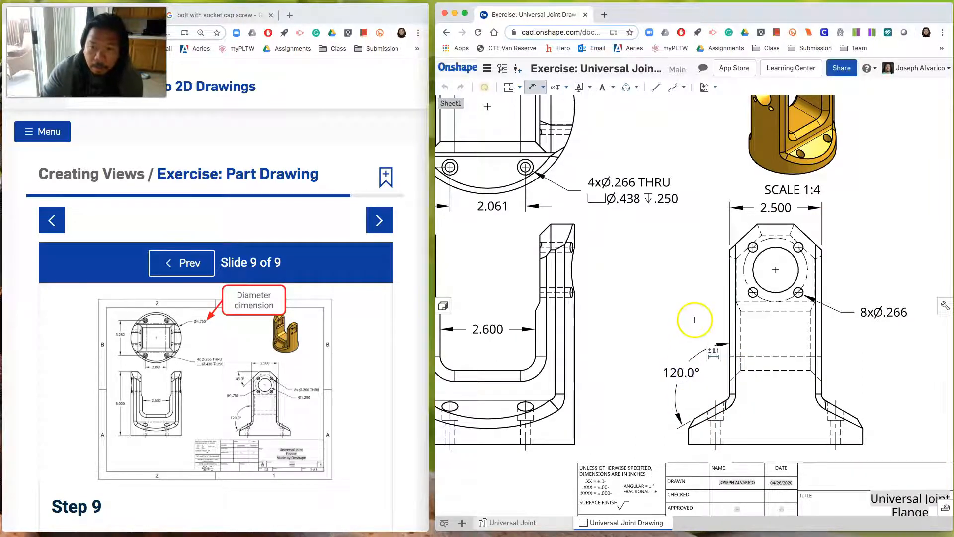
Dimension the angle between the side view's top edge and its upper-left slanted edge, placing it left of the view.
scroll(760, 267, up, 5)
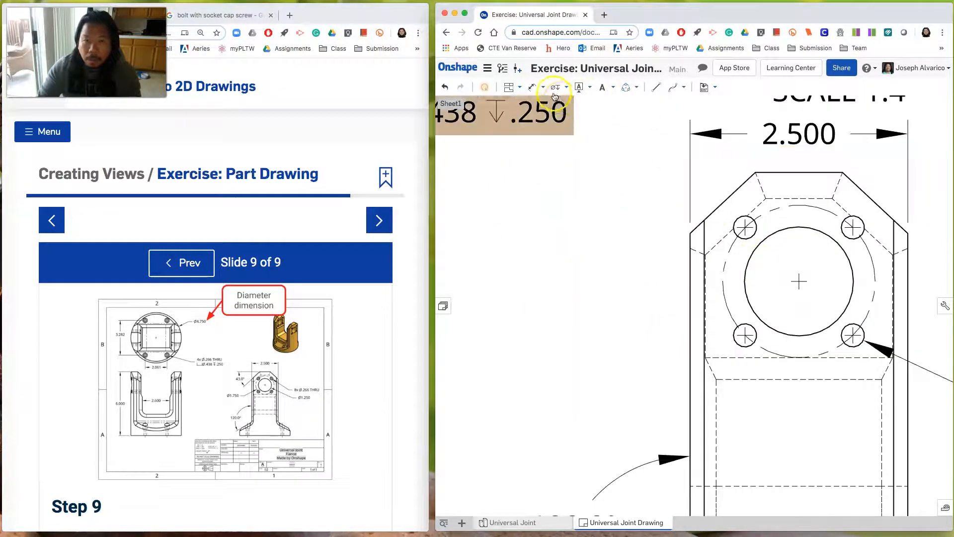
click(783, 172)
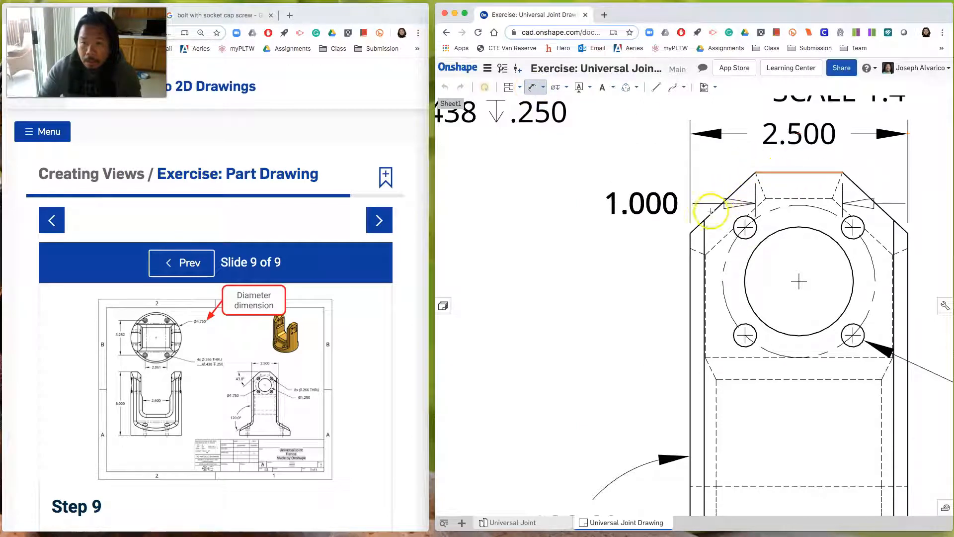
click(697, 224)
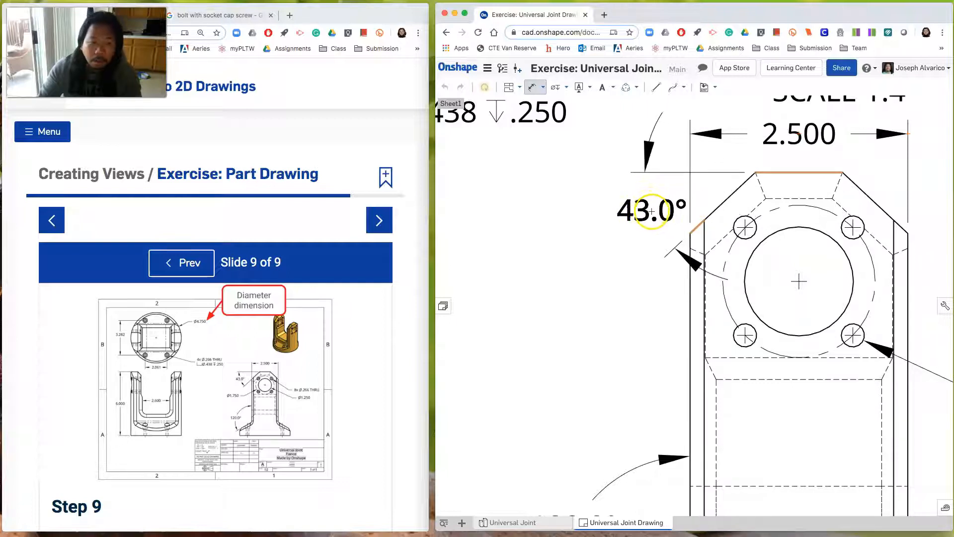
click(618, 212)
Add a diameter dimension to the large center hole in the side view, placing it just above the 8x hole callout.
scroll(711, 209, down, 5)
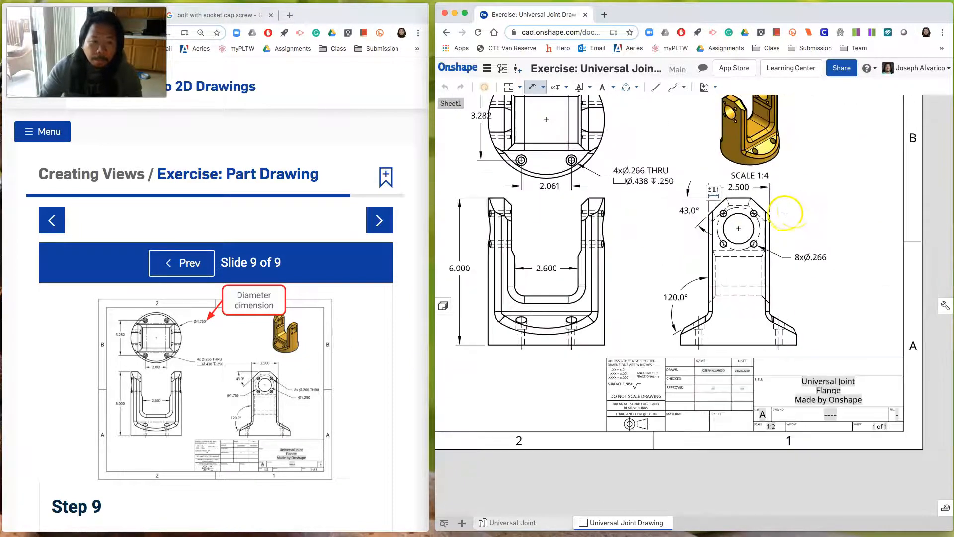
scroll(785, 212, down, 1)
mouse_move(794, 209)
middle_down()
mouse_move(825, 197)
mouse_move(828, 237)
middle_up()
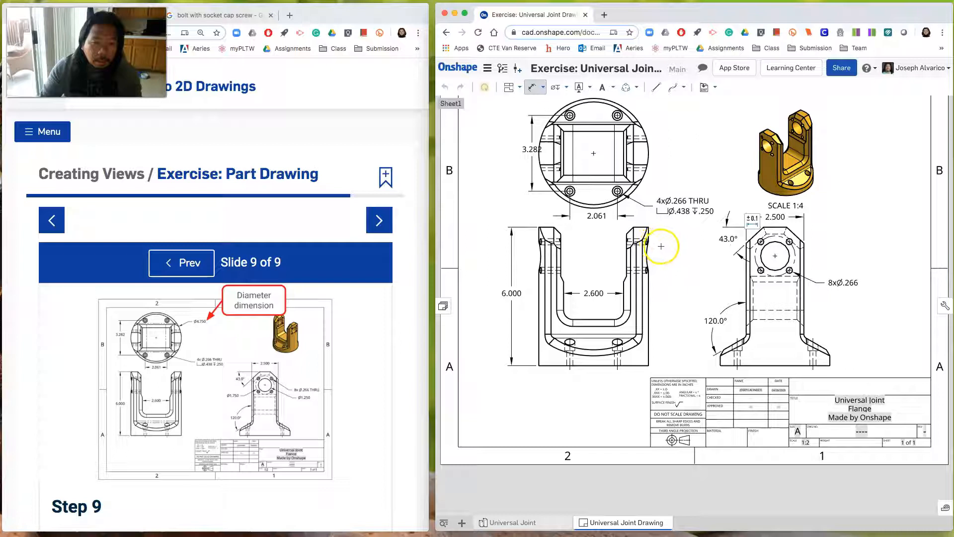
scroll(749, 262, up, 3)
middle_drag(670, 249, 634, 255)
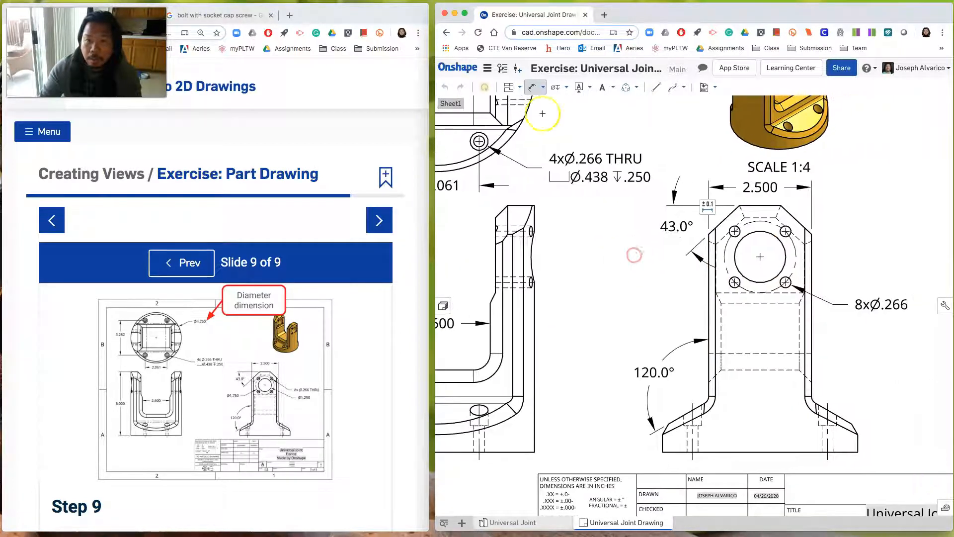
click(544, 89)
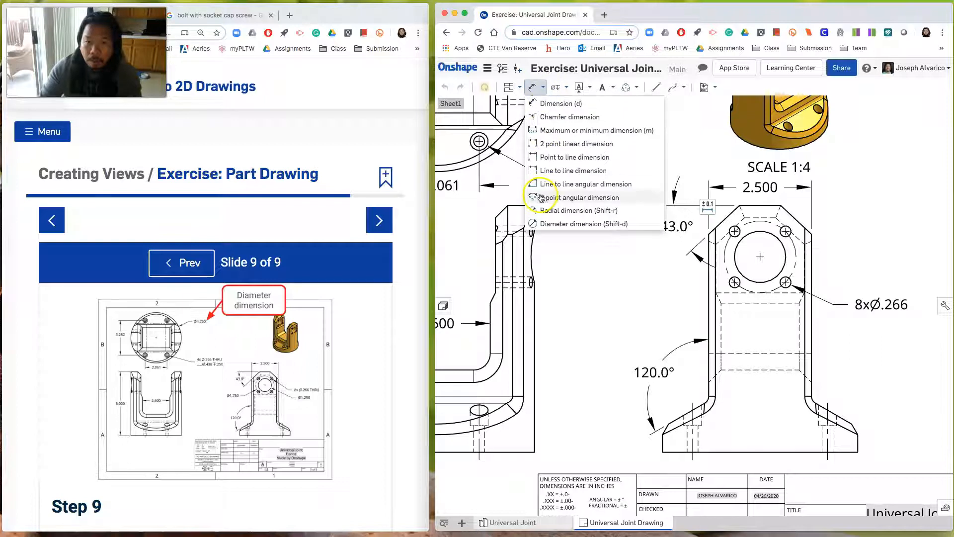
click(566, 224)
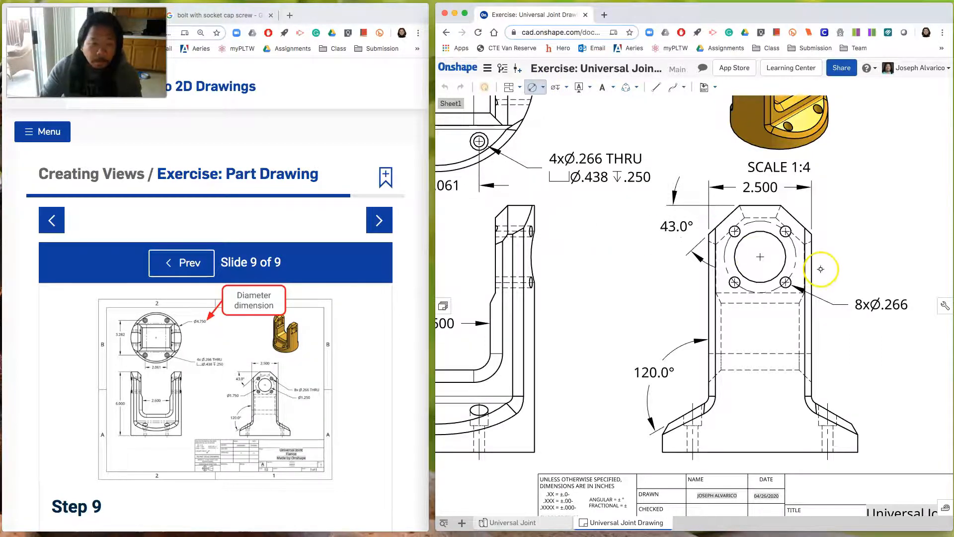
click(785, 262)
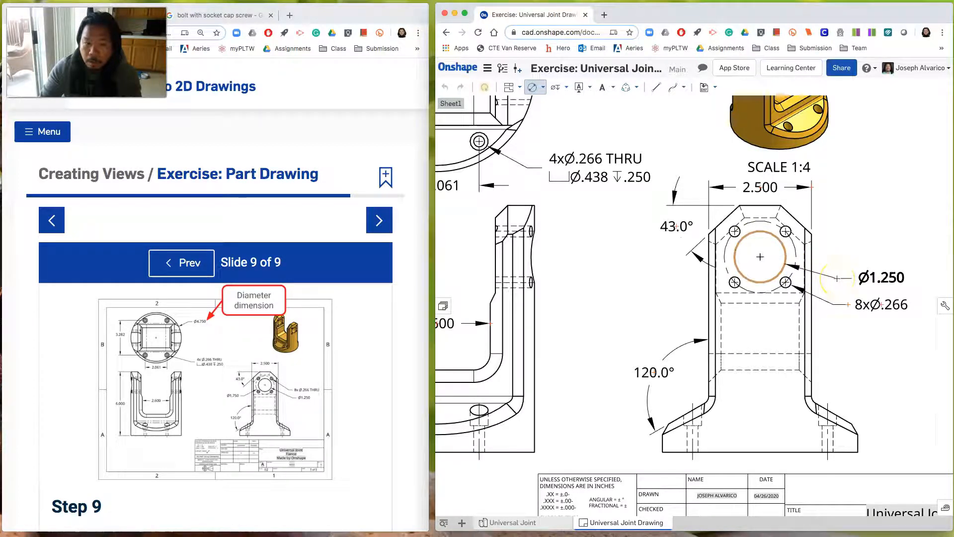
click(836, 278)
Add a diameter dimension to the dashed circle around the side view's center hole, placing it left of the view.
scroll(691, 282, down, 1)
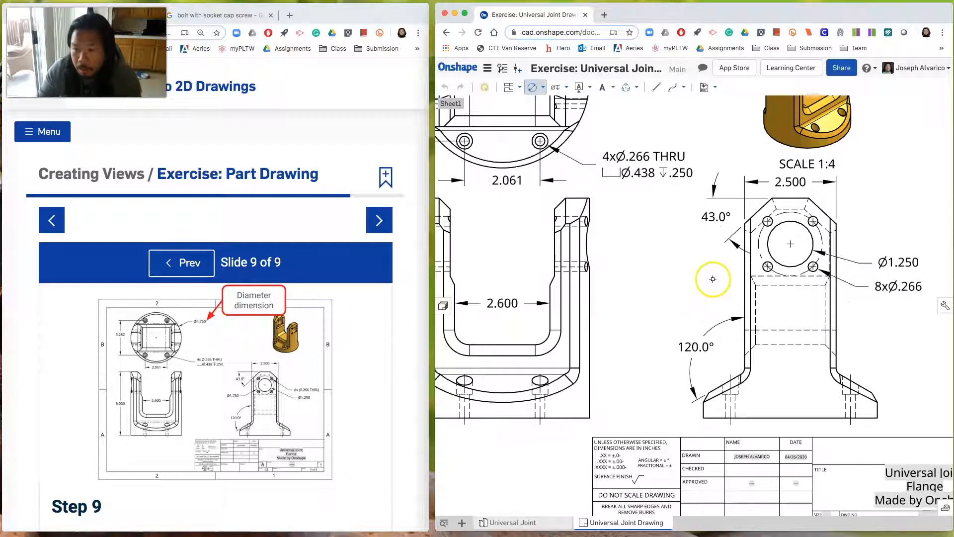
click(760, 257)
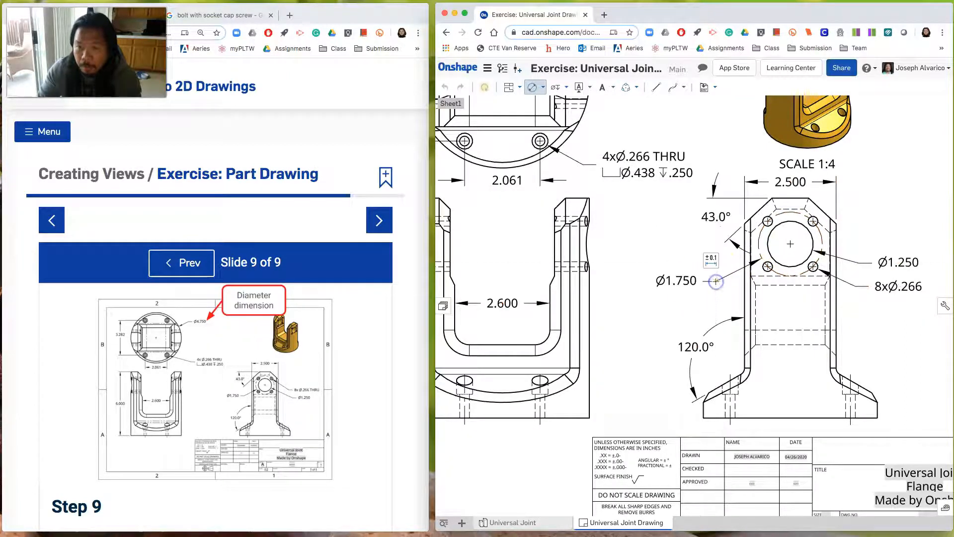
click(636, 298)
Examine the whole drawing sheet, checking its views and dimensions against the exercise's completed drawing.
scroll(635, 298, down, 3)
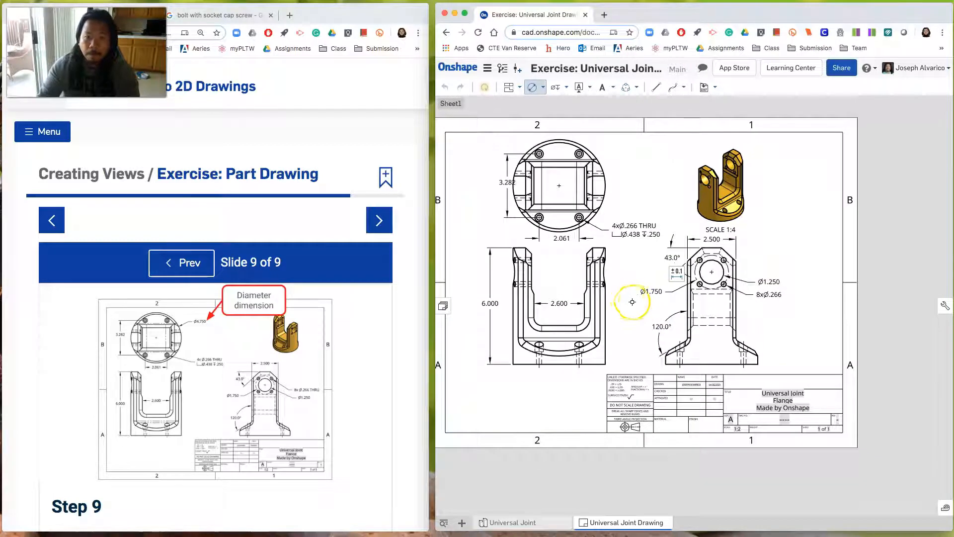
scroll(634, 302, down, 1)
middle_drag(637, 303, 695, 304)
scroll(408, 299, down, 1)
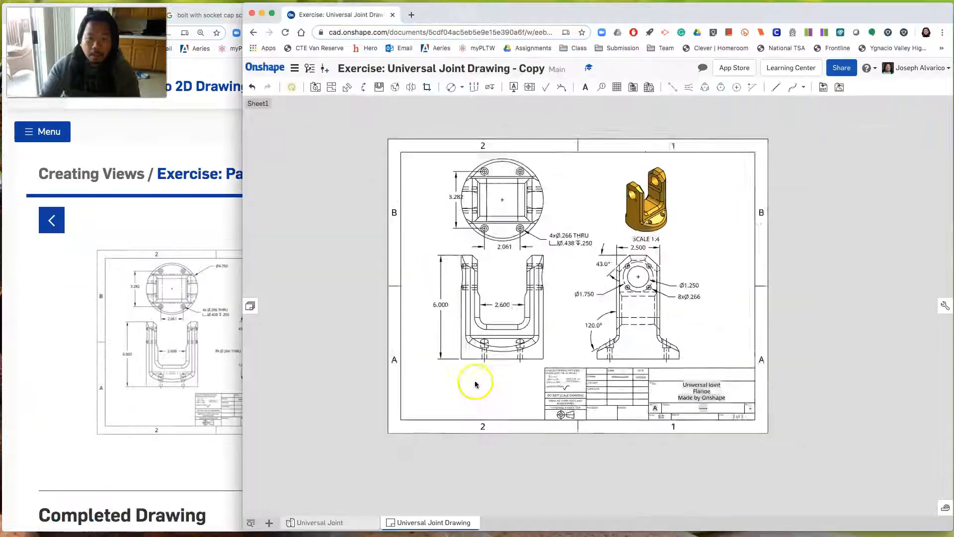
scroll(475, 381, up, 4)
scroll(475, 381, down, 2)
middle_drag(489, 369, 454, 399)
scroll(478, 388, up, 1)
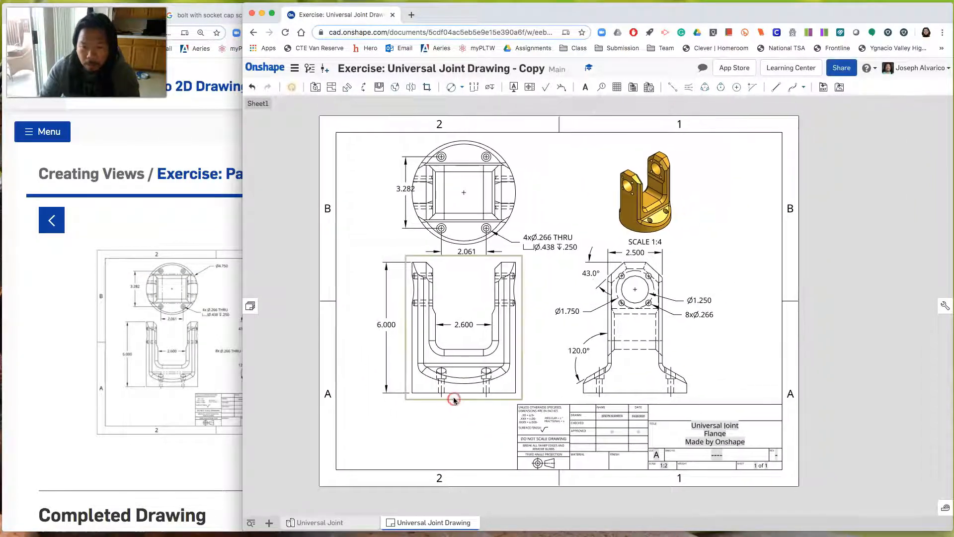
scroll(454, 399, up, 1)
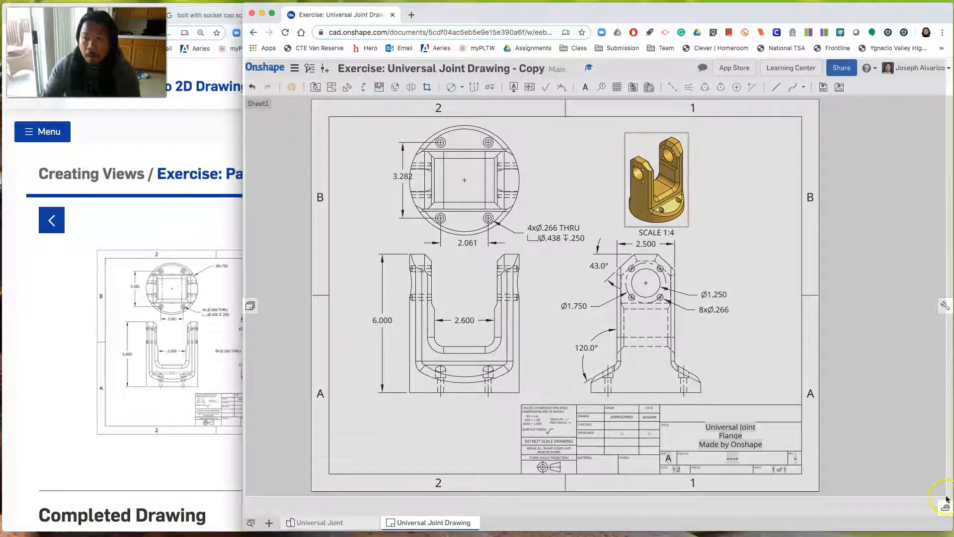
click(740, 455)
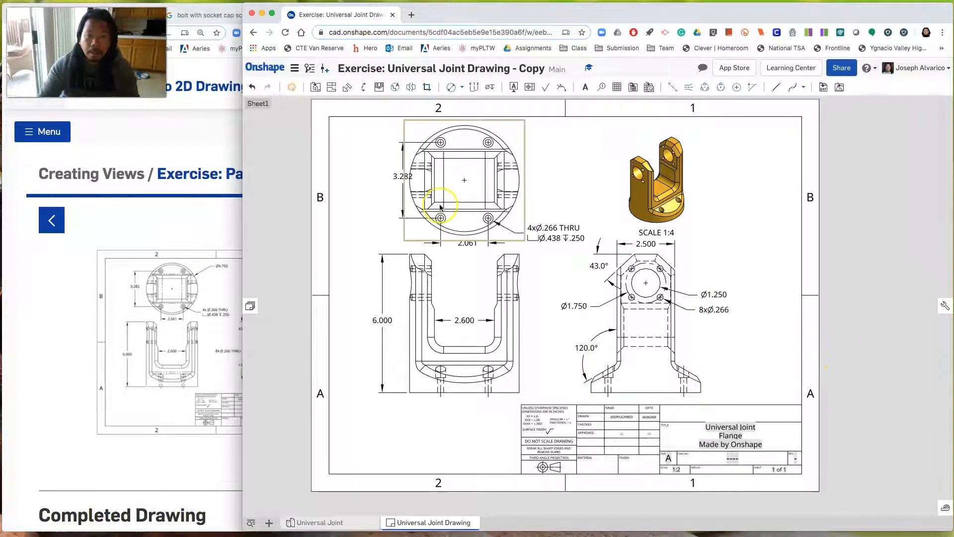
Open the list of document-level commands for the drawing copy.
click(294, 68)
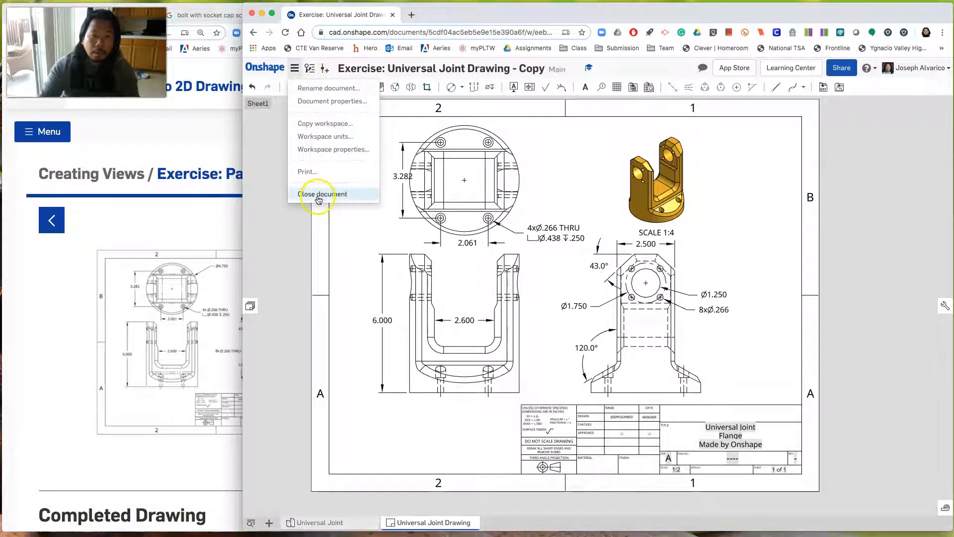